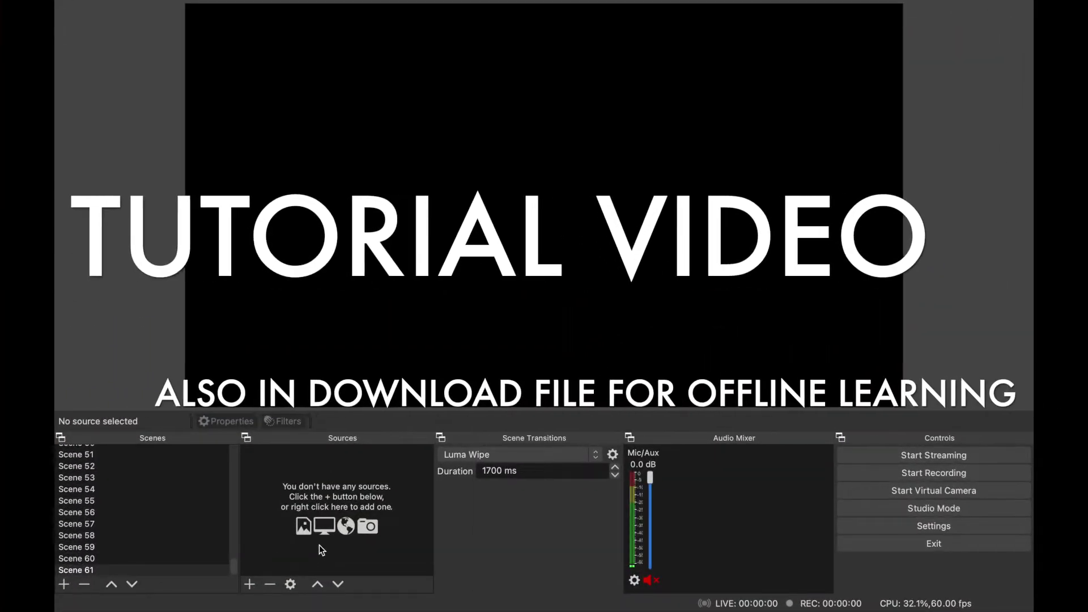
- Create a media source that plays the neon tunnel video GBB_Layer_1.mp4
{"action": "left_click", "coordinate": [251, 585]}
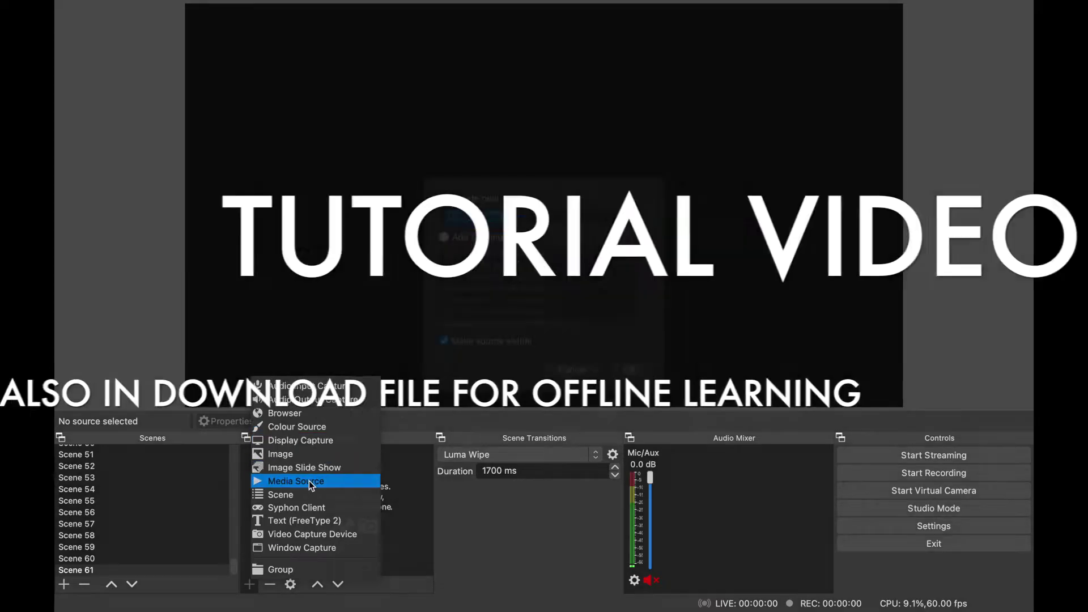
{"action": "left_click", "coordinate": [309, 480]}
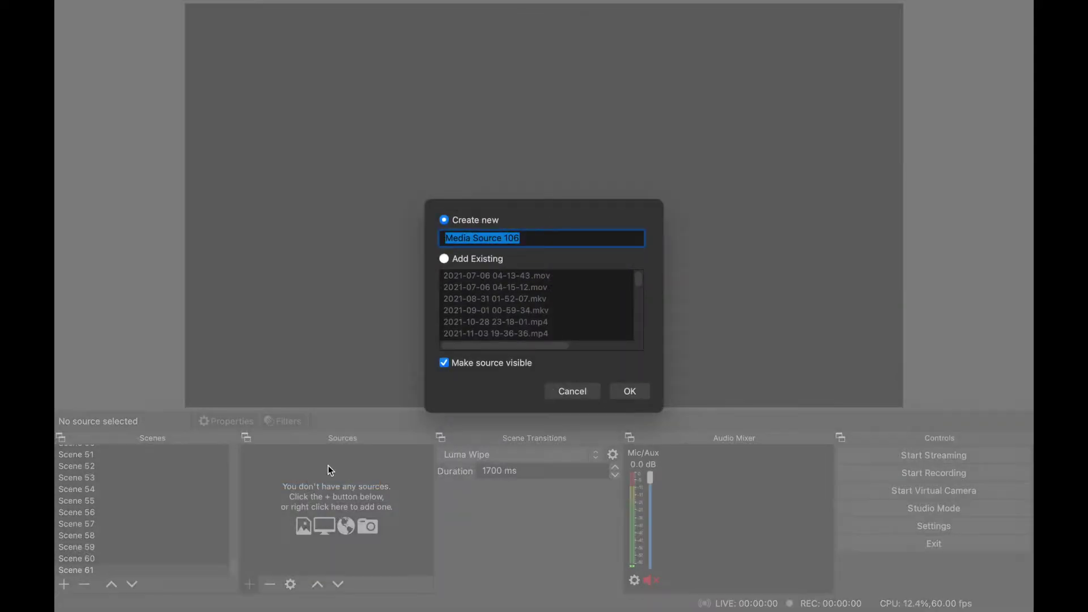
{"action": "left_click", "coordinate": [626, 392]}
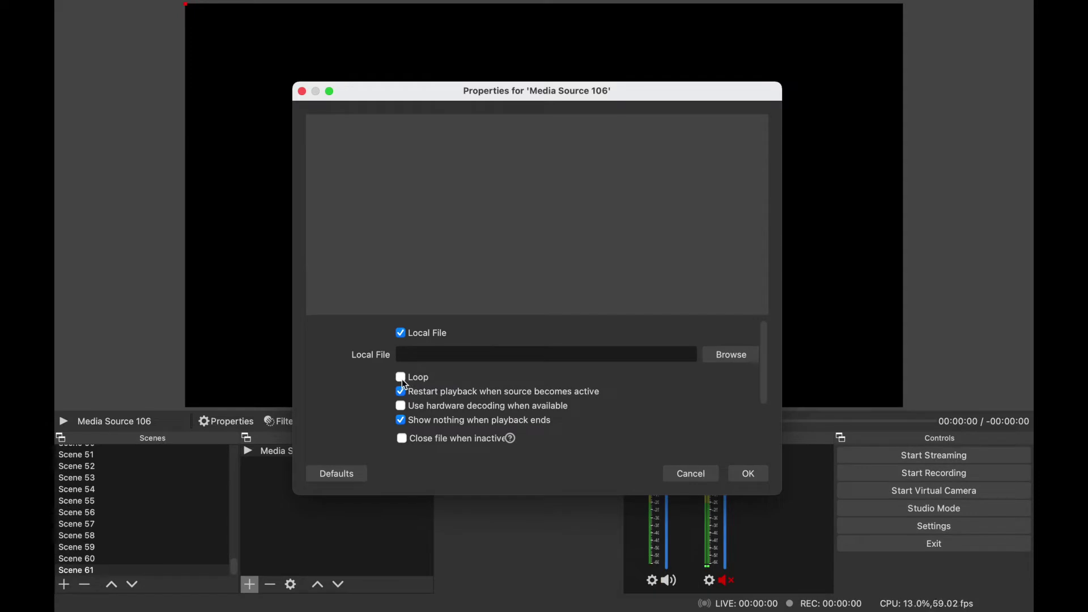
{"action": "left_click", "coordinate": [729, 357]}
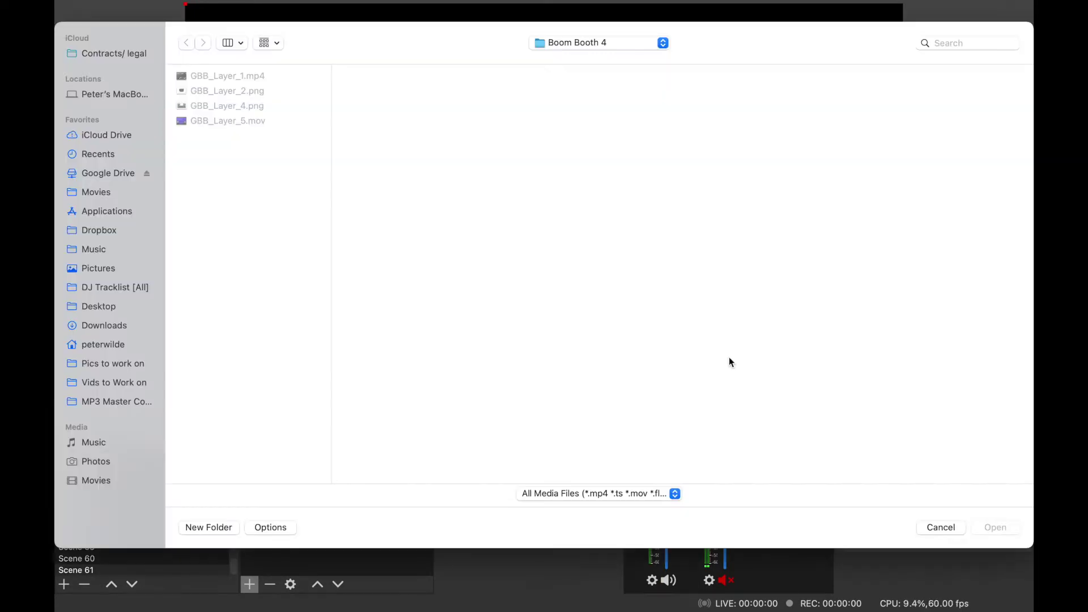
{"action": "left_click", "coordinate": [254, 77]}
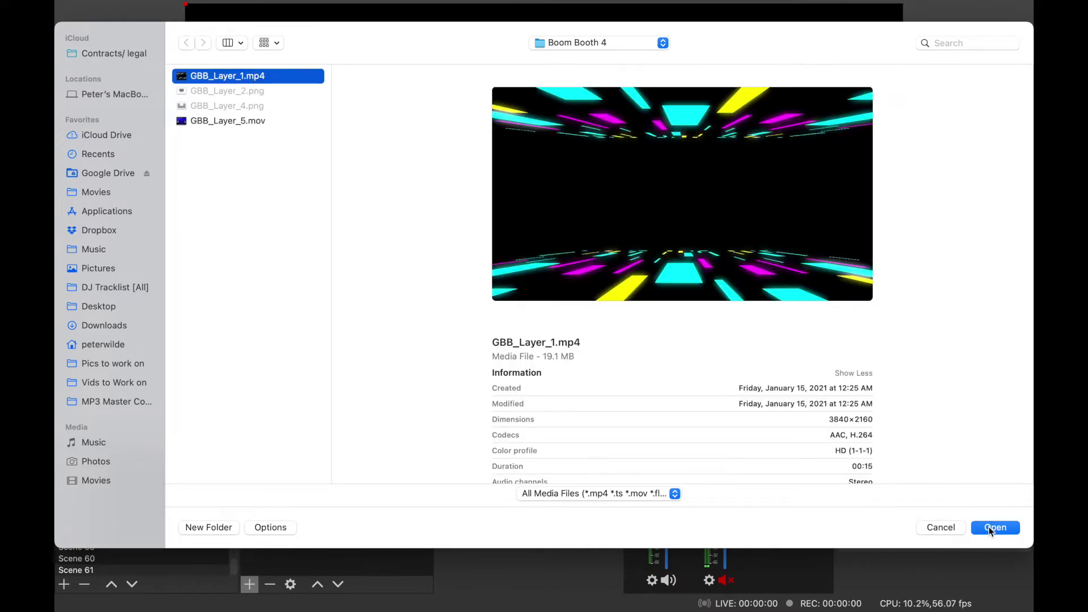
{"action": "left_click", "coordinate": [989, 527]}
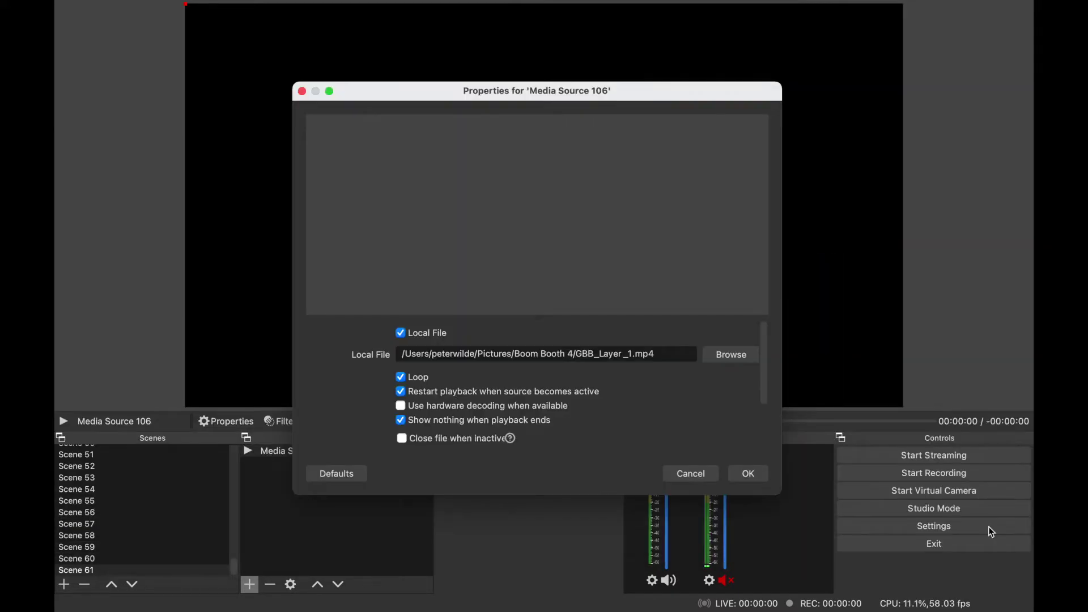
{"action": "left_click", "coordinate": [748, 473]}
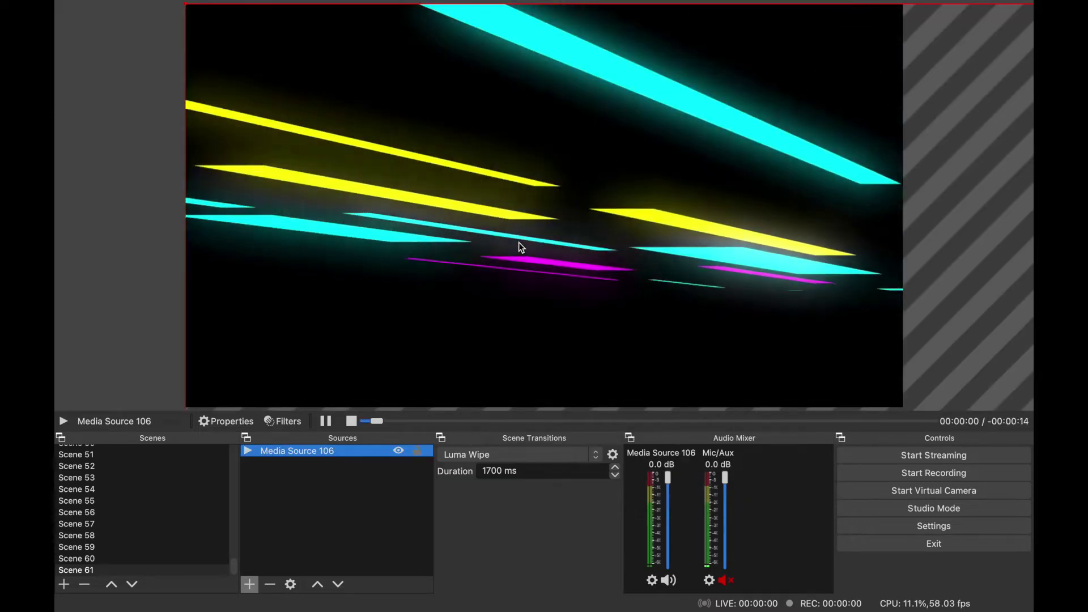
{"action": "right_click", "coordinate": [519, 242]}
{"action": "mouse_move", "coordinate": [604, 270]}
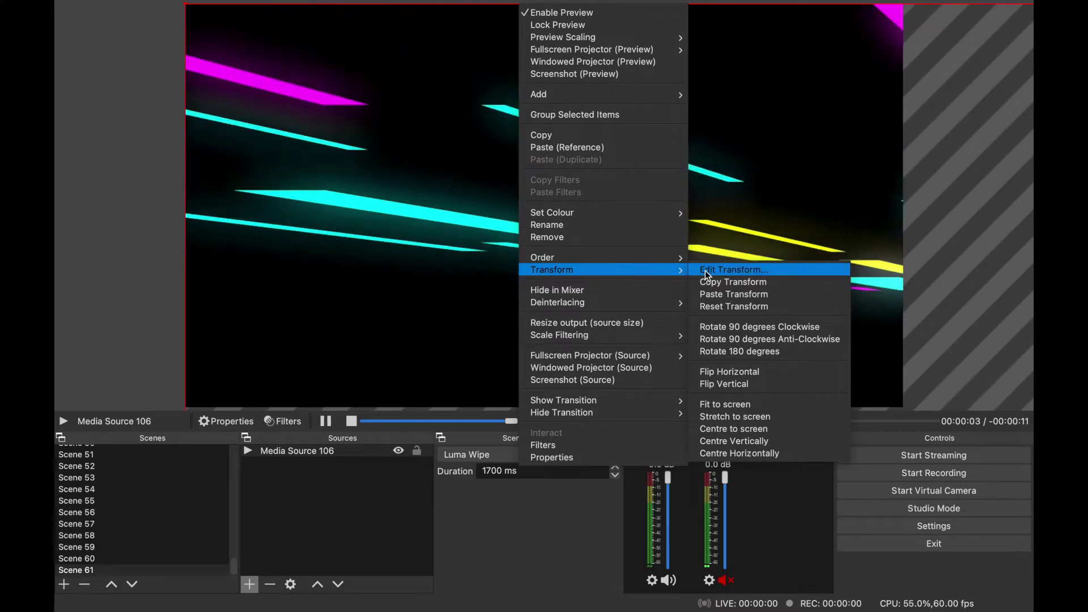
- Stretch the neon video source to screen and lock Media Source 106
{"action": "left_click", "coordinate": [720, 414]}
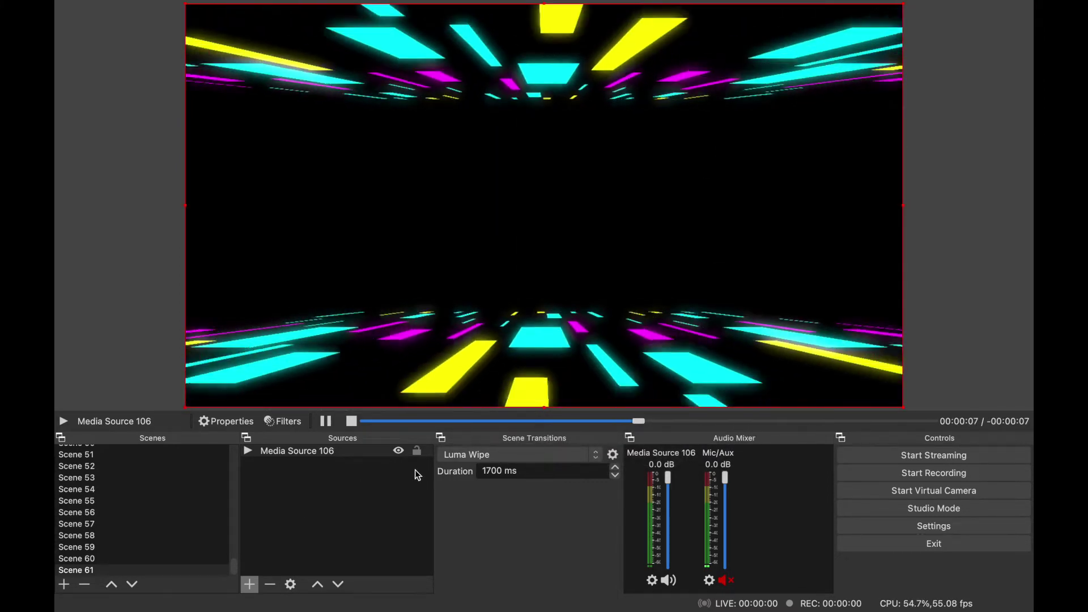
{"action": "left_click", "coordinate": [416, 452]}
{"action": "left_click", "coordinate": [249, 584]}
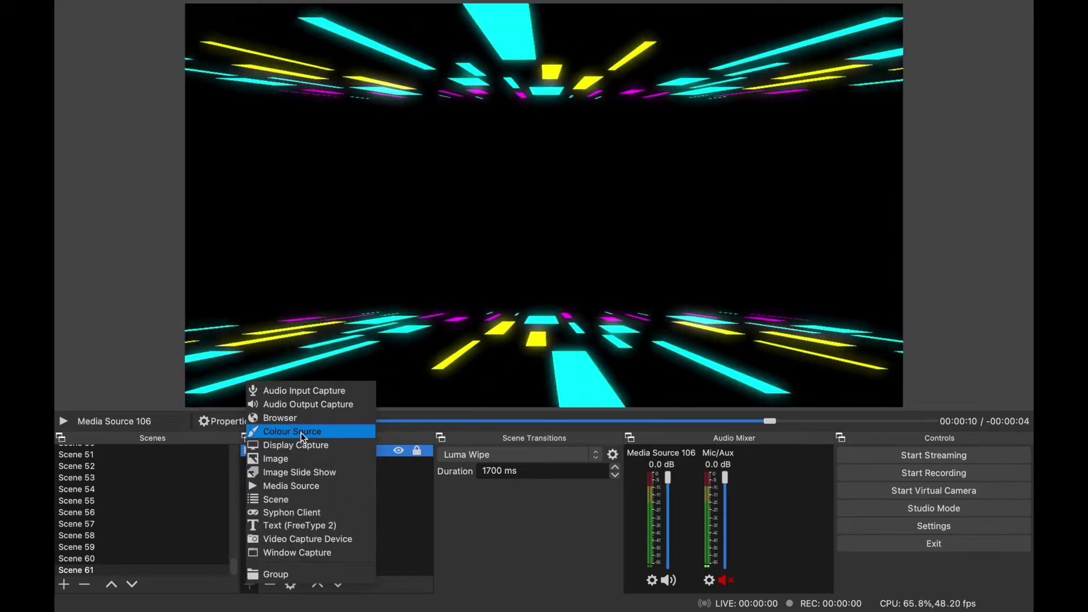
- Create an image source showing the quilted leather picture GBB_Layer_2.png
{"action": "left_click", "coordinate": [295, 459]}
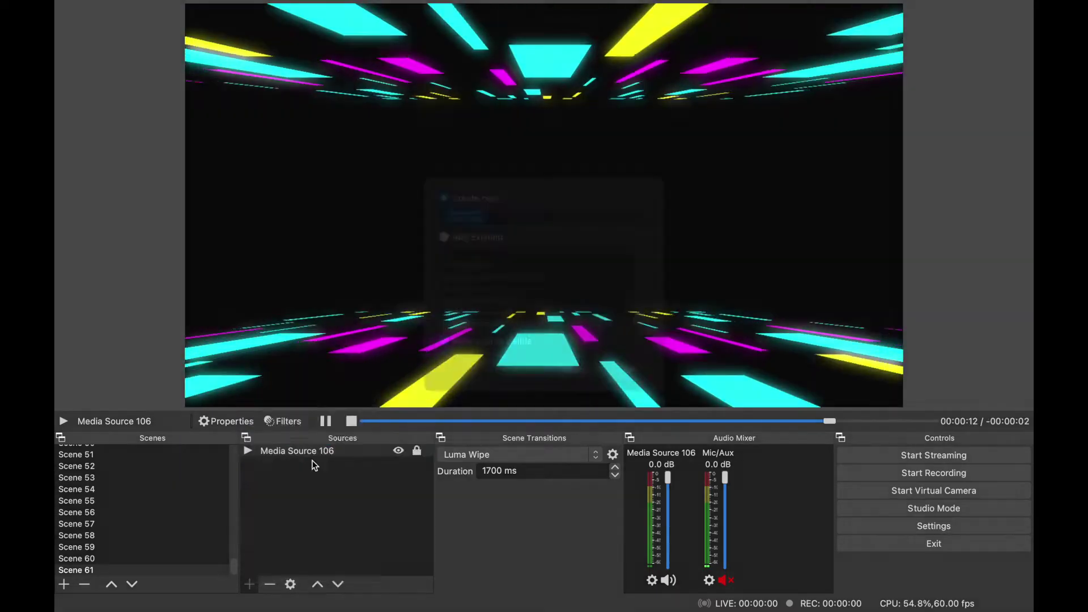
{"action": "left_click", "coordinate": [629, 390]}
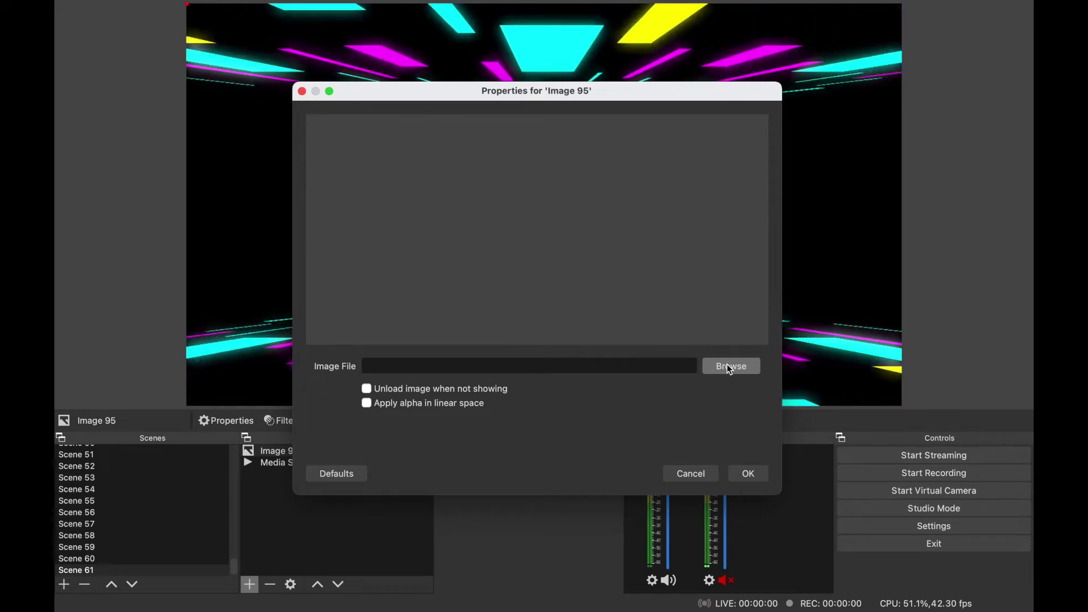
{"action": "left_click", "coordinate": [728, 365]}
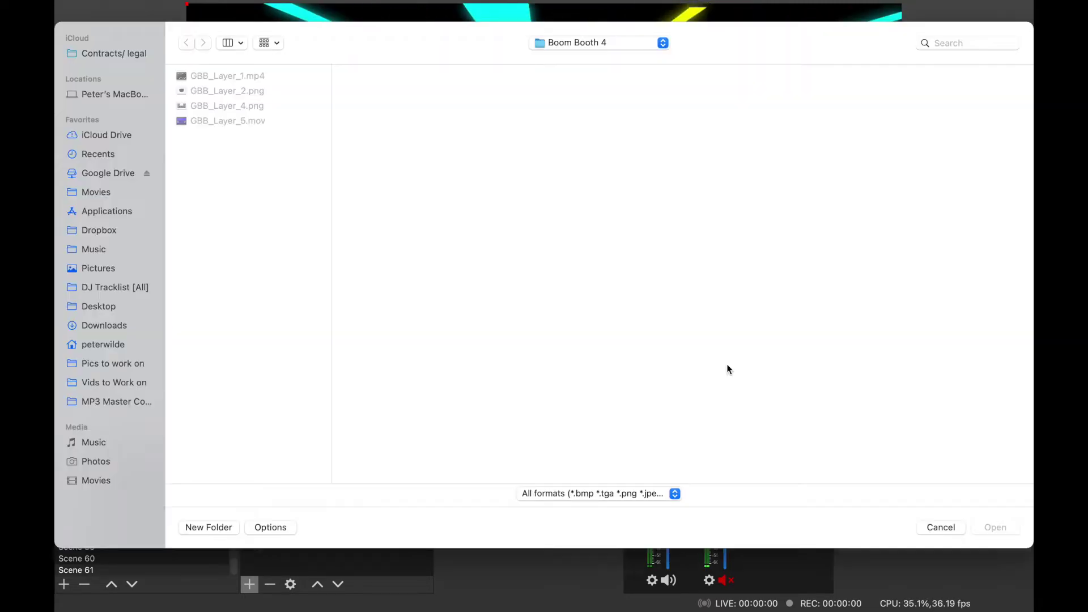
{"action": "left_click", "coordinate": [241, 91]}
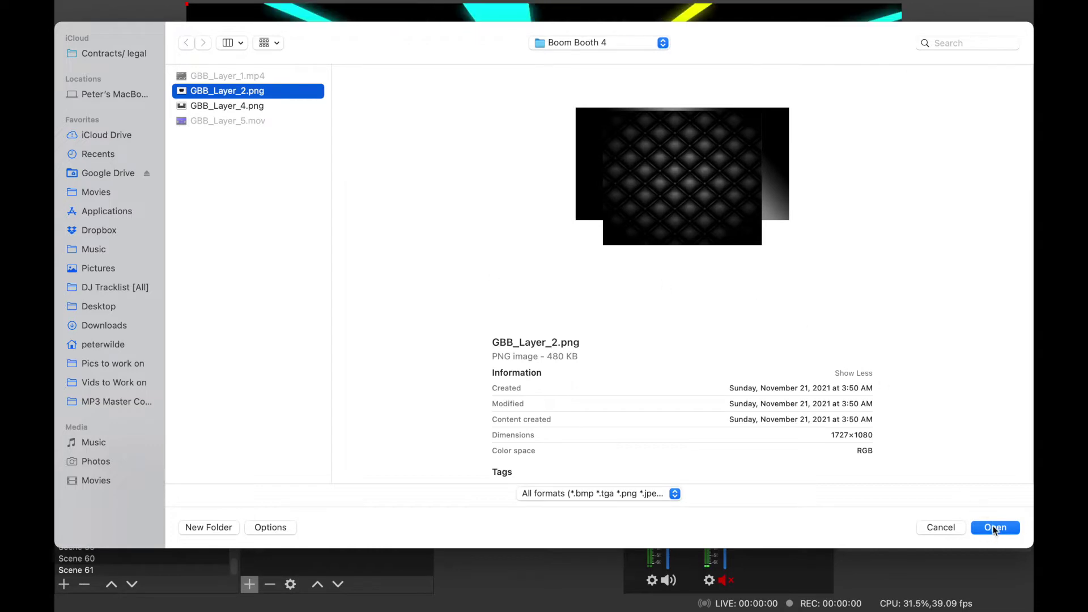
{"action": "left_click", "coordinate": [993, 526]}
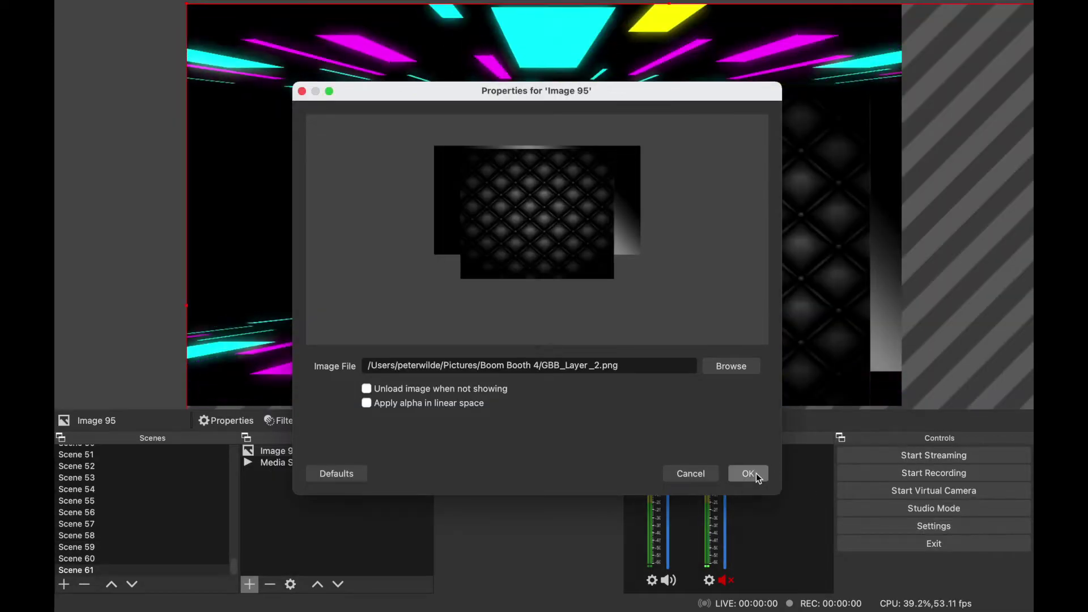
{"action": "left_click", "coordinate": [756, 473]}
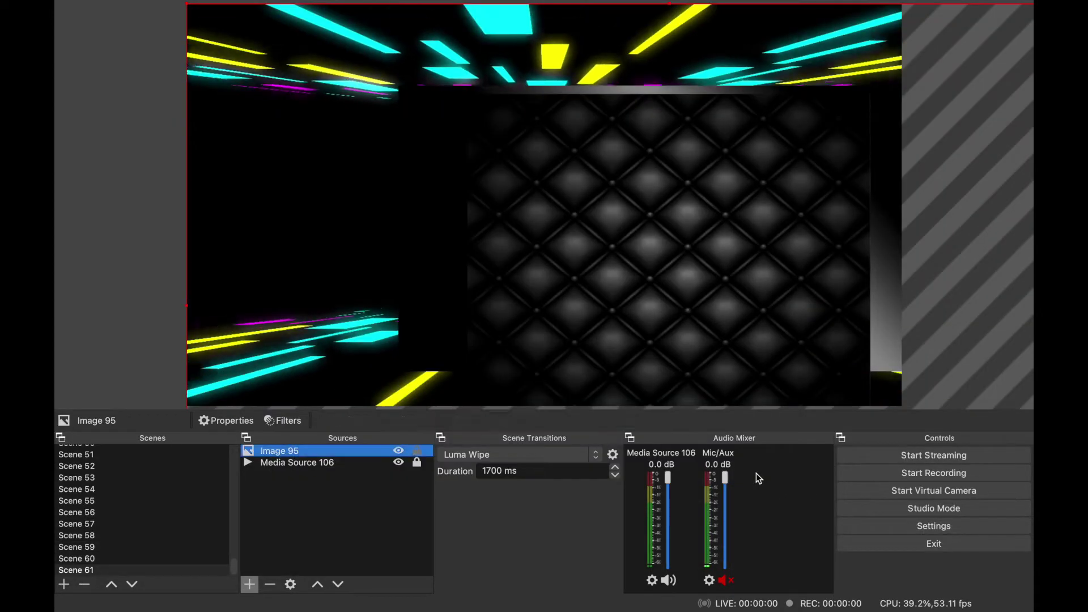
{"action": "right_click", "coordinate": [572, 236]}
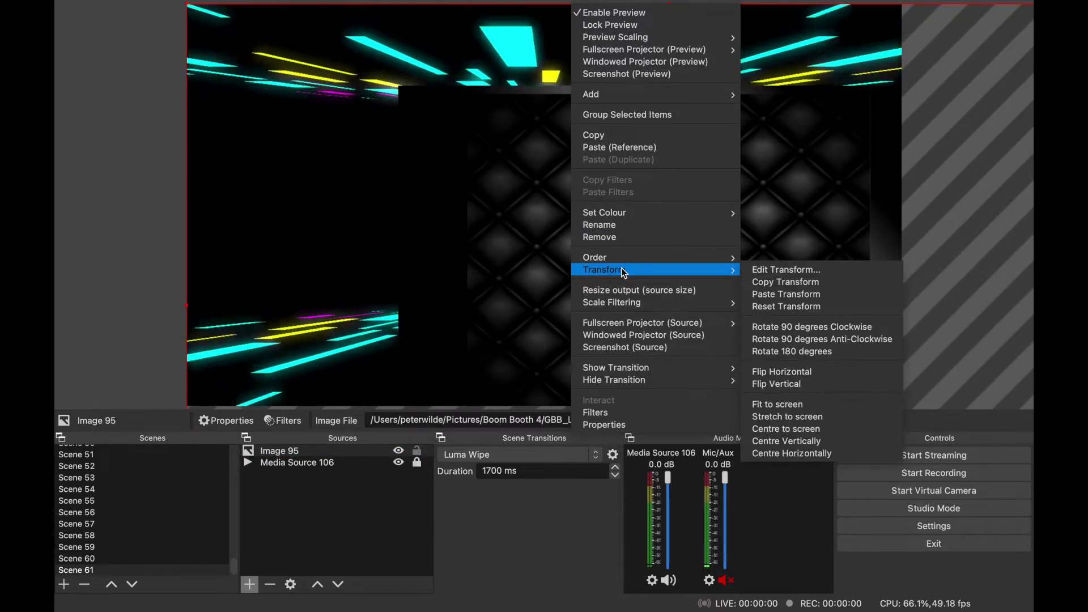
- Stretch the quilted wall image to screen and lock Image 95
{"action": "left_click", "coordinate": [788, 416]}
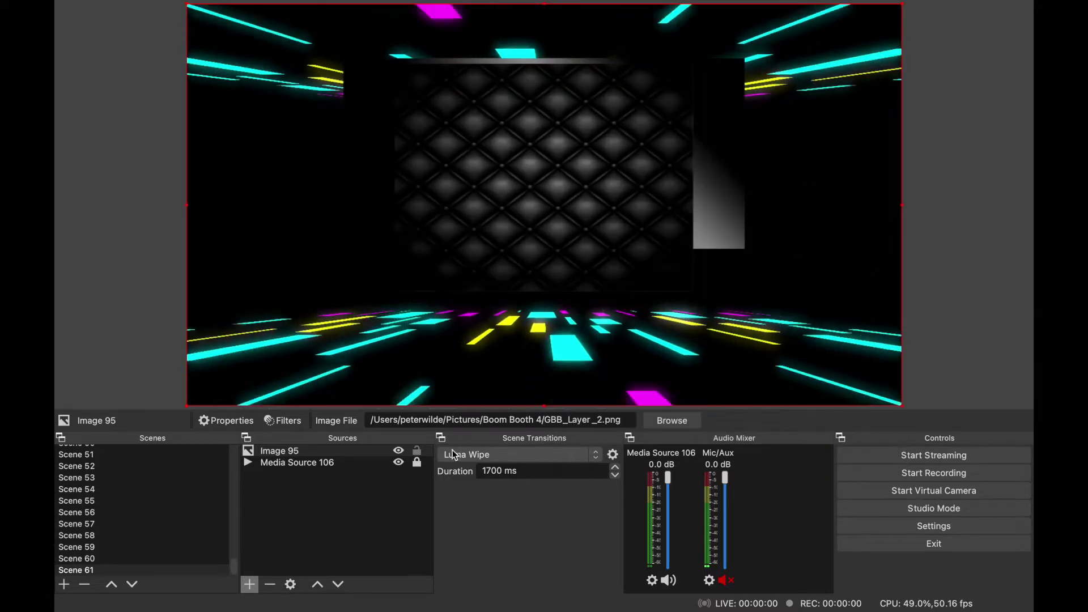
{"action": "left_click", "coordinate": [289, 452]}
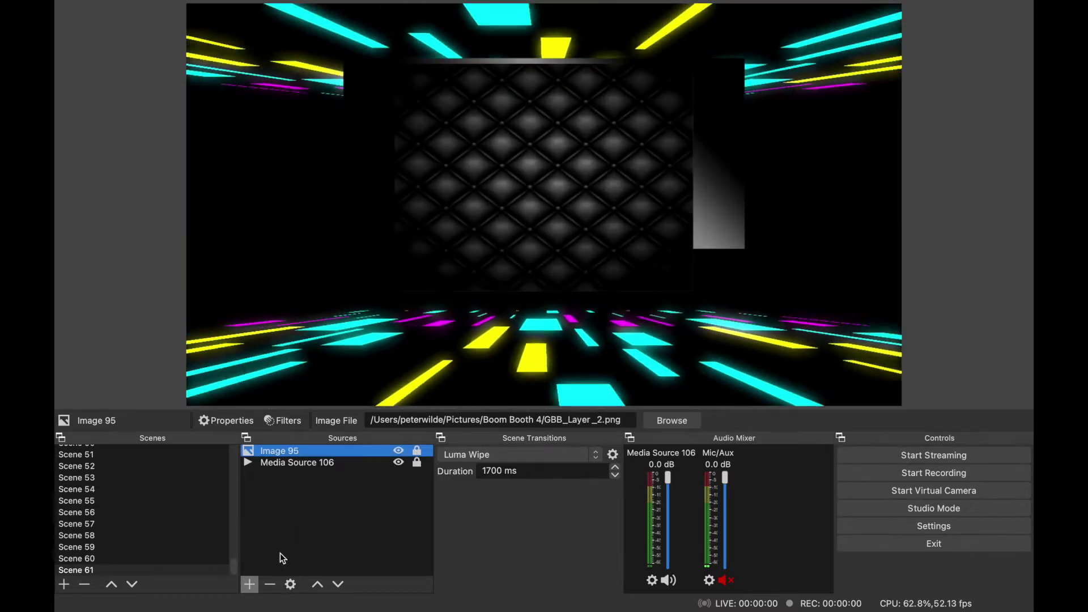
{"action": "left_click", "coordinate": [249, 583]}
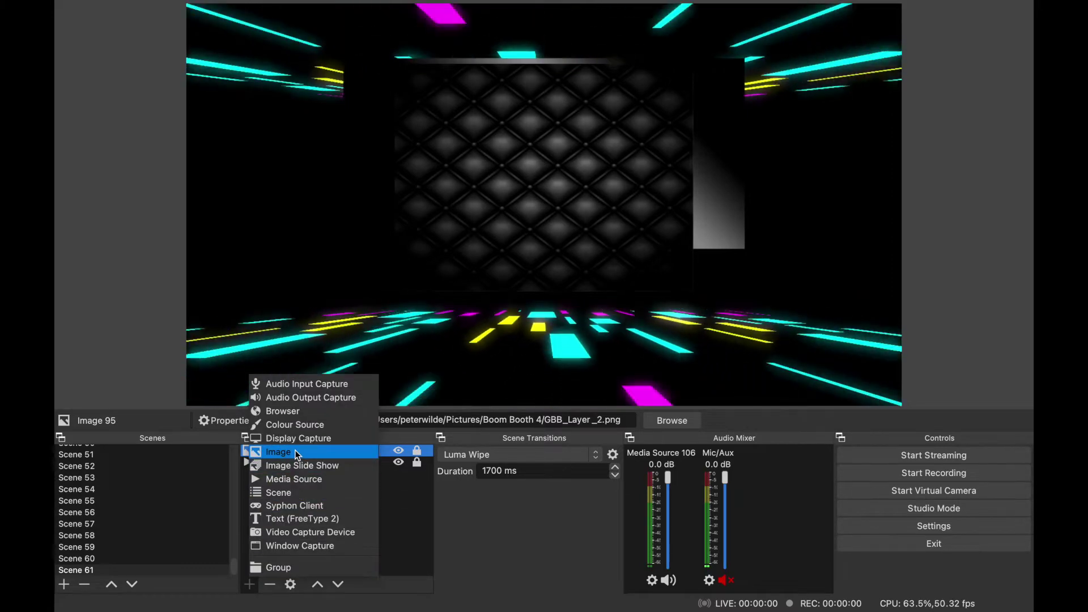
- Create Image 96 showing the speakers and mixer picture GBB_Layer_4.png
{"action": "left_click", "coordinate": [295, 452]}
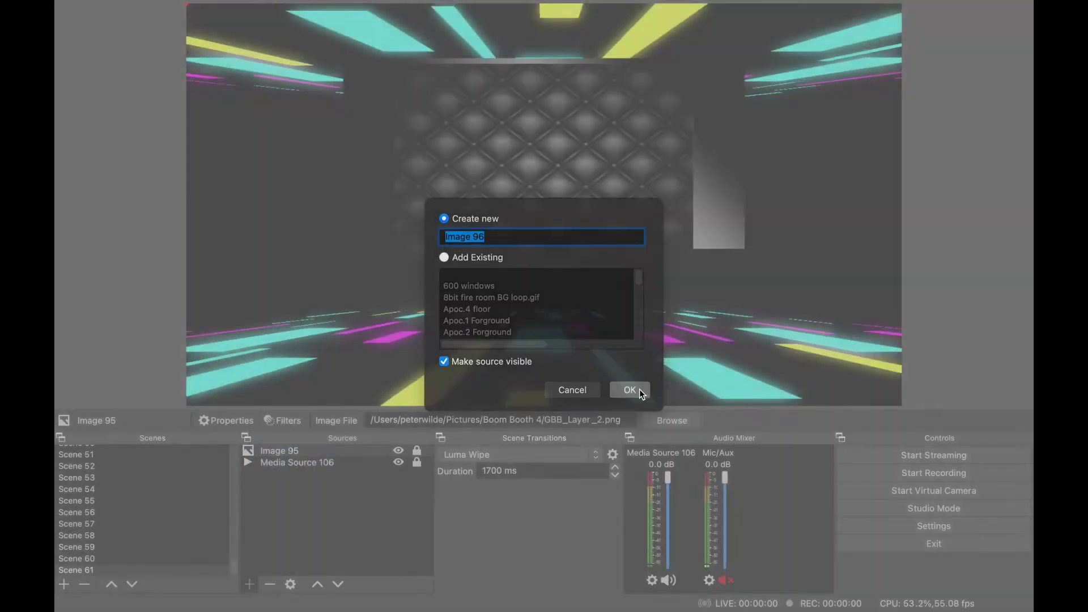
{"action": "left_click", "coordinate": [630, 391]}
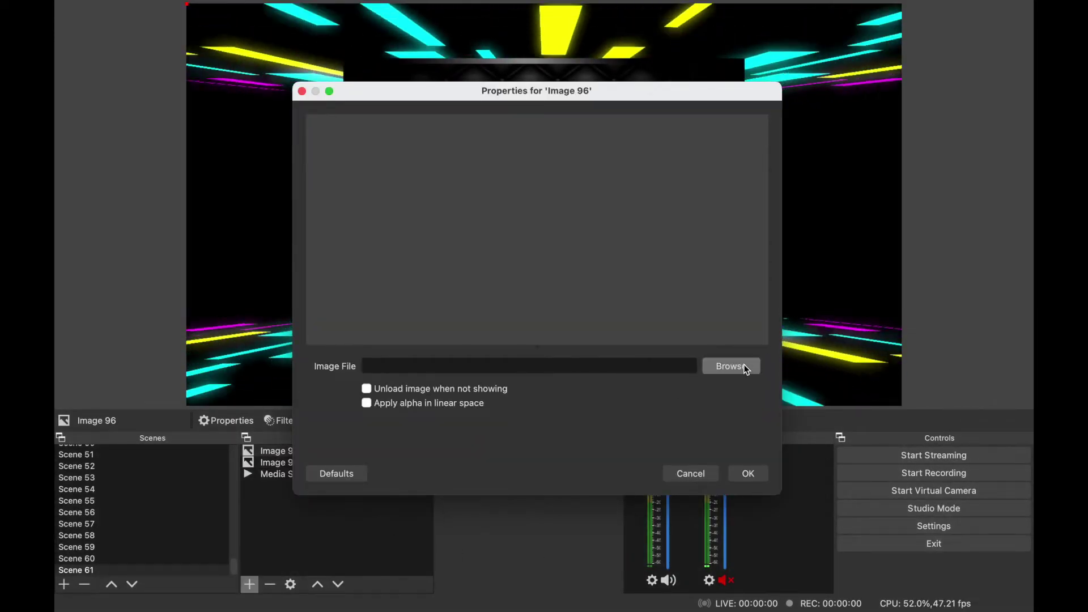
{"action": "left_click", "coordinate": [731, 367]}
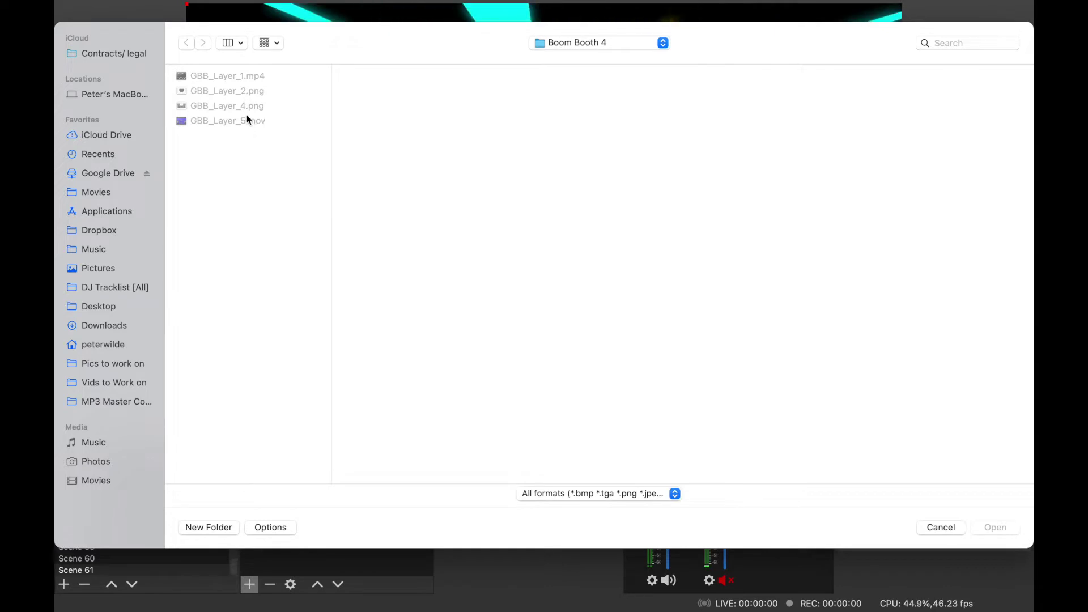
{"action": "left_click", "coordinate": [224, 105]}
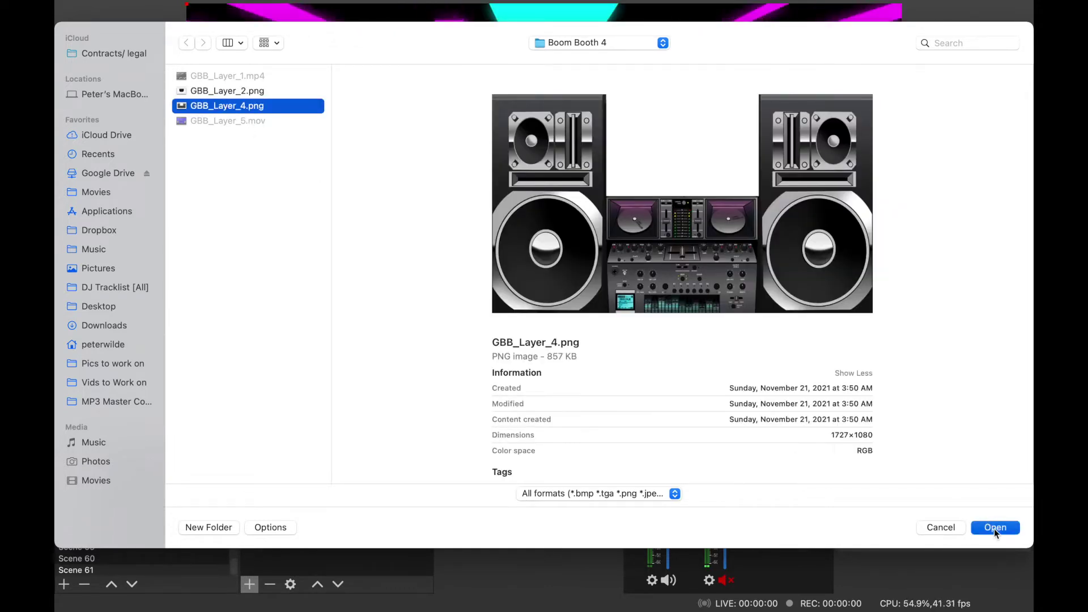
{"action": "left_click", "coordinate": [995, 529]}
{"action": "left_click", "coordinate": [749, 473]}
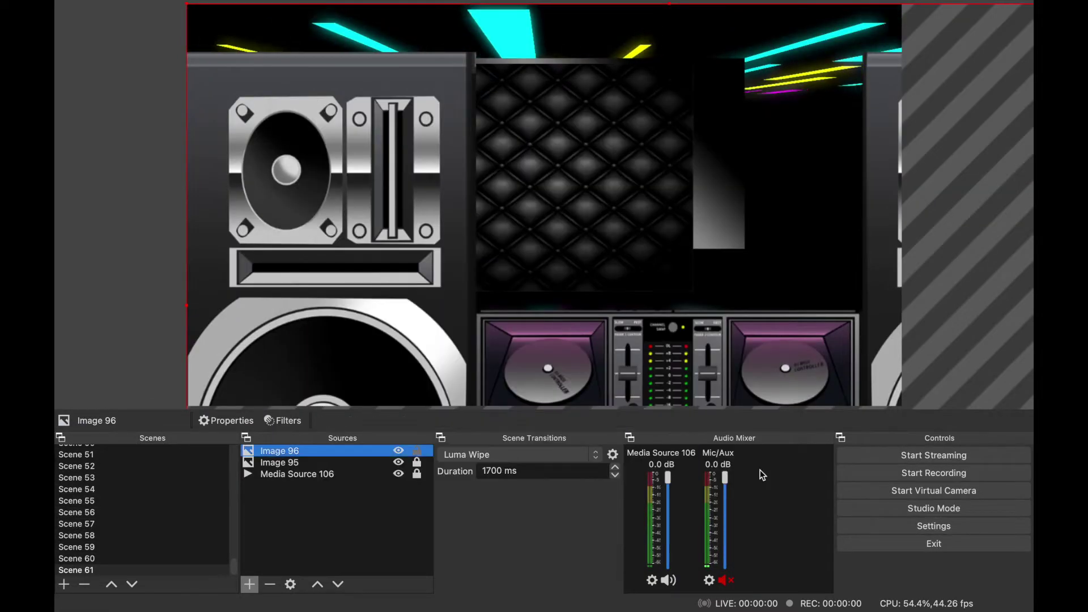
- Stretch the speakers and mixer image to screen and lock Image 96
{"action": "right_click", "coordinate": [552, 276]}
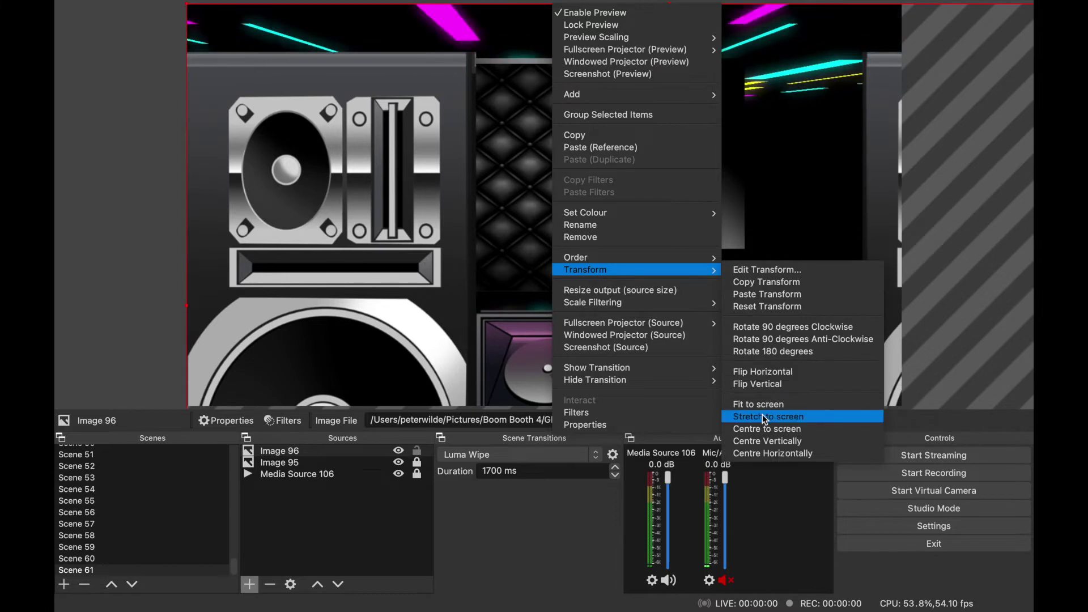
{"action": "left_click", "coordinate": [764, 415]}
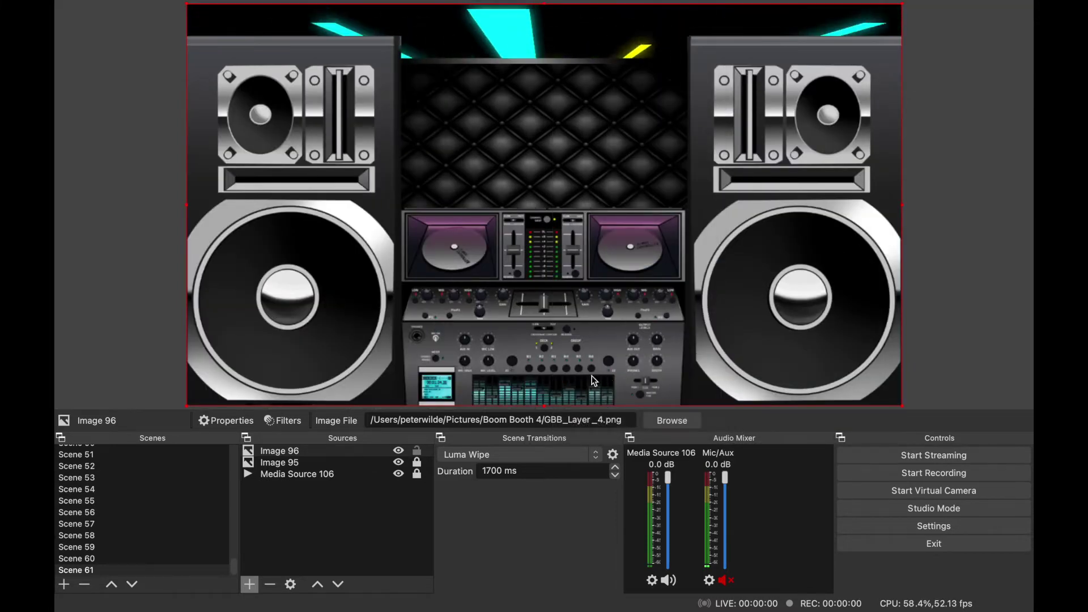
{"action": "left_click", "coordinate": [417, 452]}
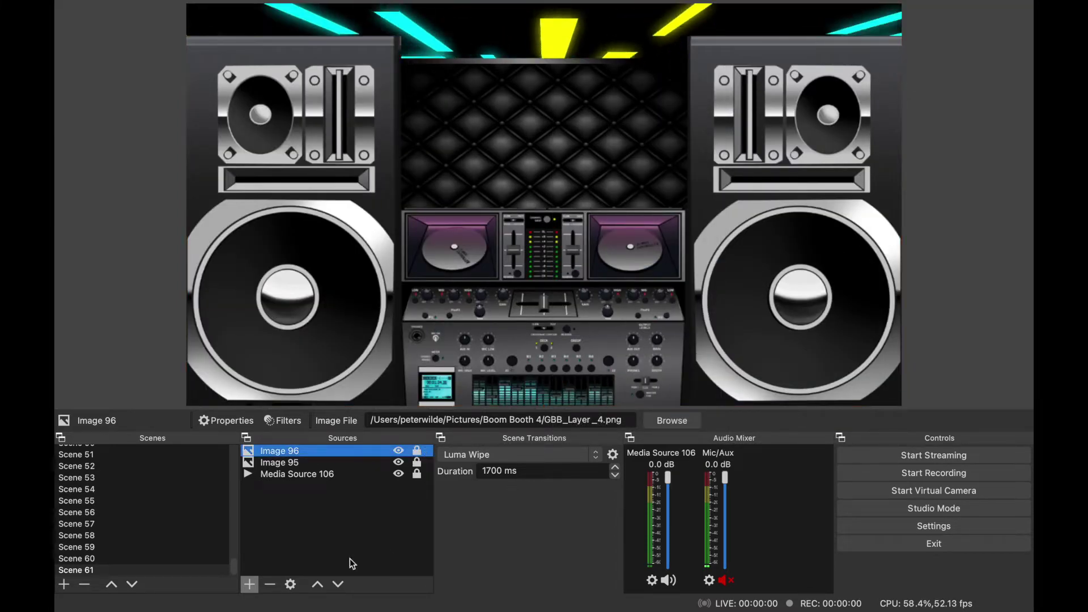
{"action": "left_click", "coordinate": [251, 586]}
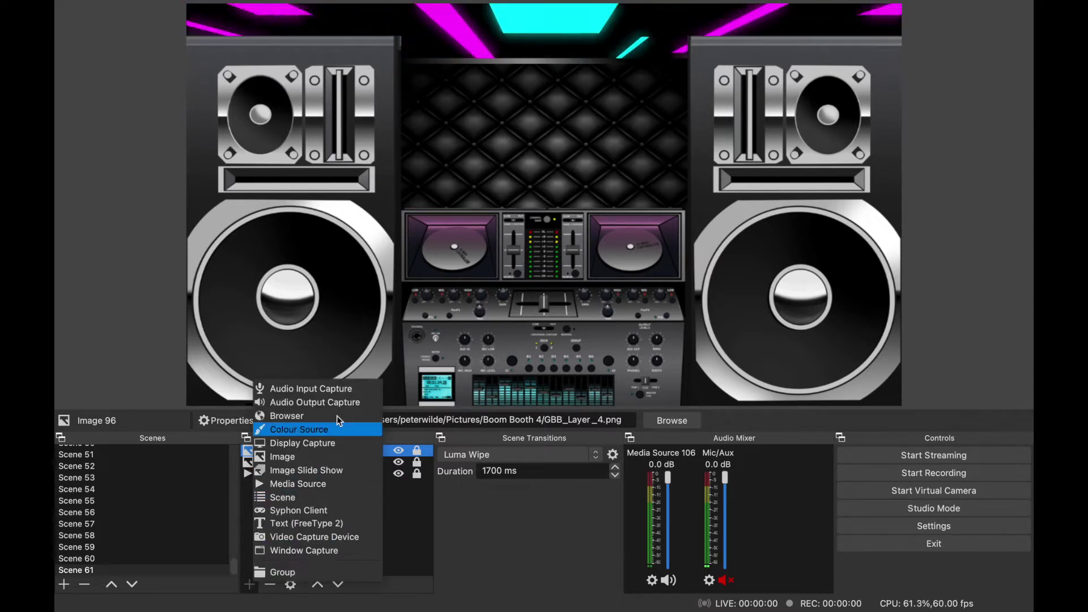
- Cancel the stray image source and create Media Source 107 with its default name
{"action": "left_click", "coordinate": [315, 459]}
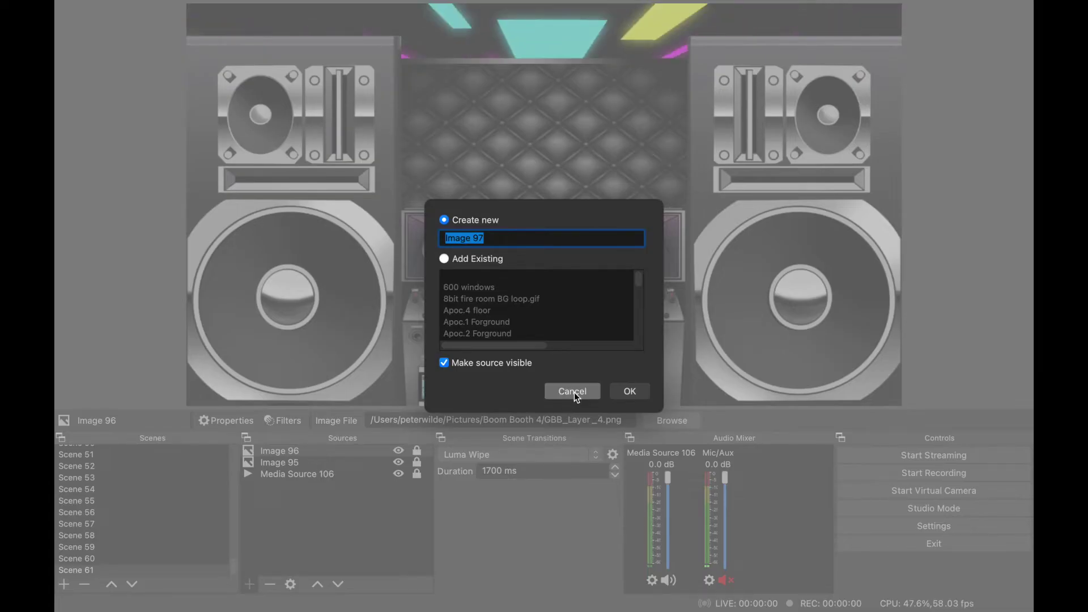
{"action": "left_click", "coordinate": [572, 391]}
{"action": "left_click", "coordinate": [250, 586]}
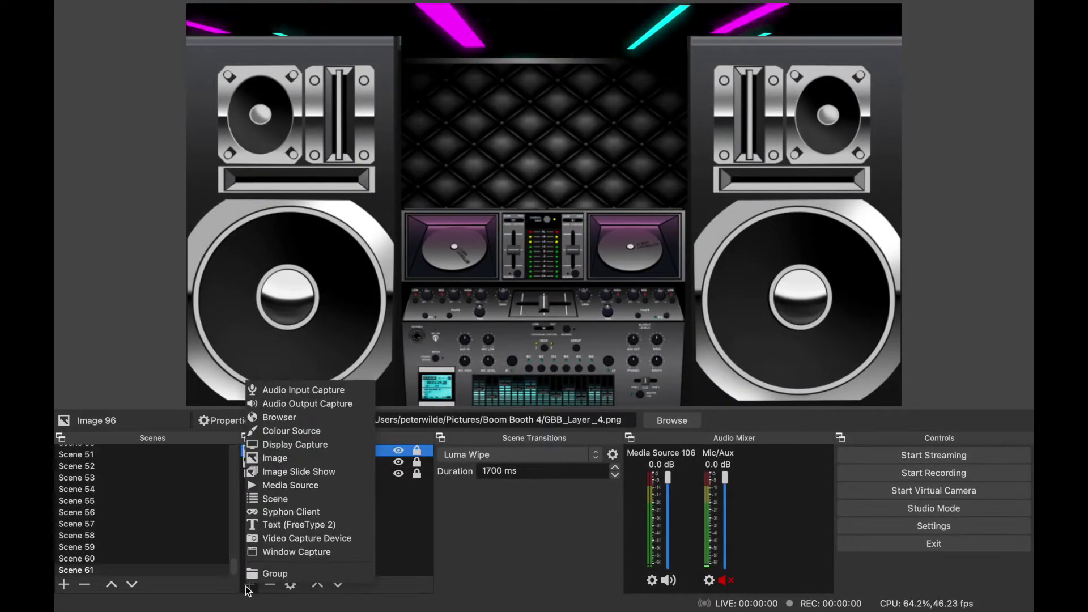
{"action": "left_click", "coordinate": [293, 487]}
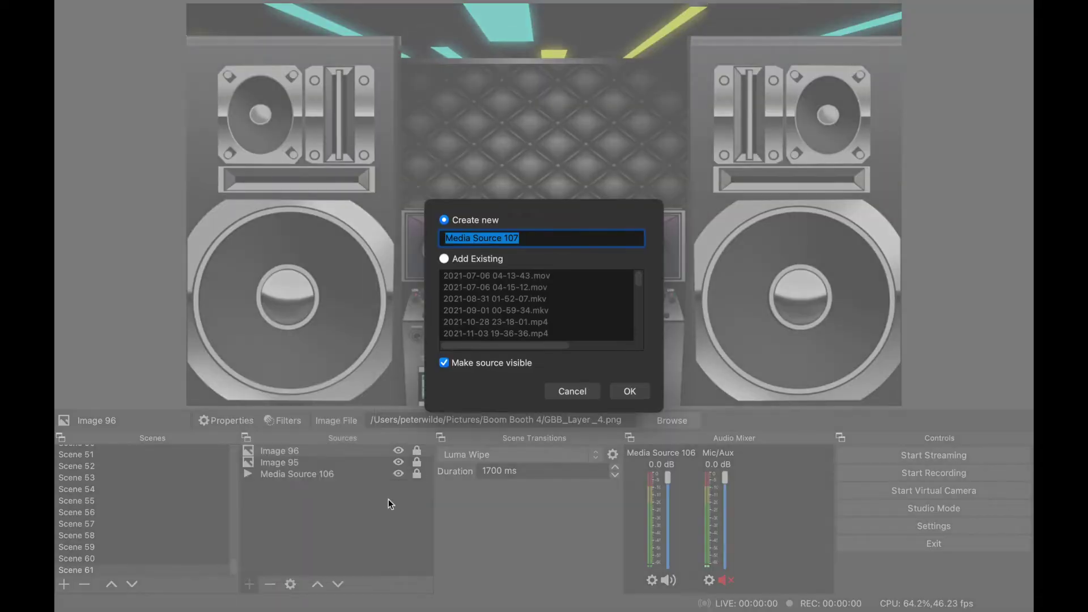
{"action": "left_click", "coordinate": [630, 392]}
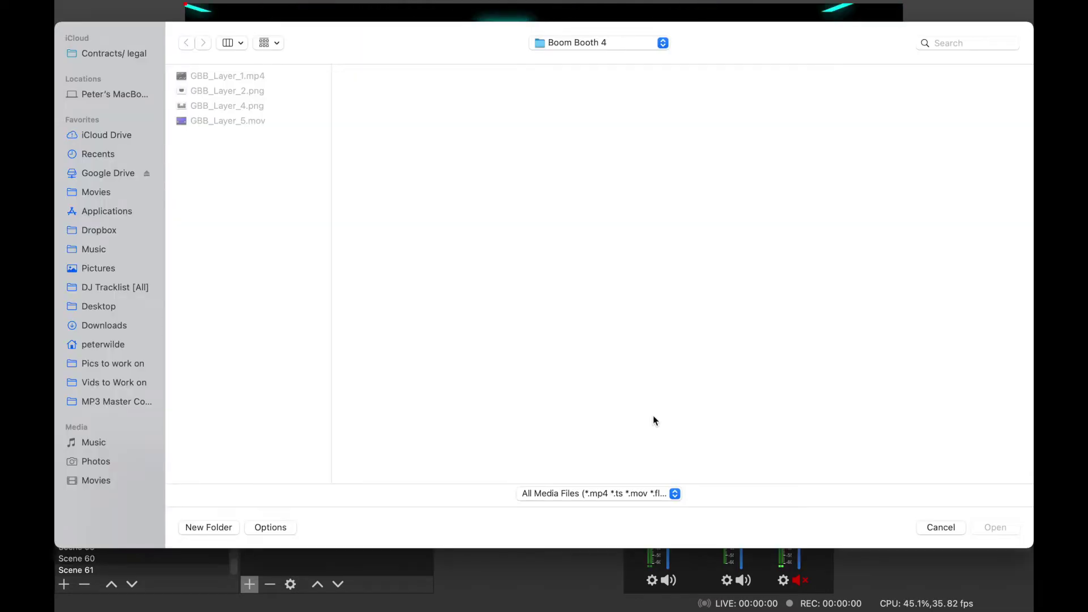
- Assign the blue-screen boombox clip GBB_Layer_5.mov to Media Source 107 and stretch it to screen
{"action": "left_click", "coordinate": [209, 119]}
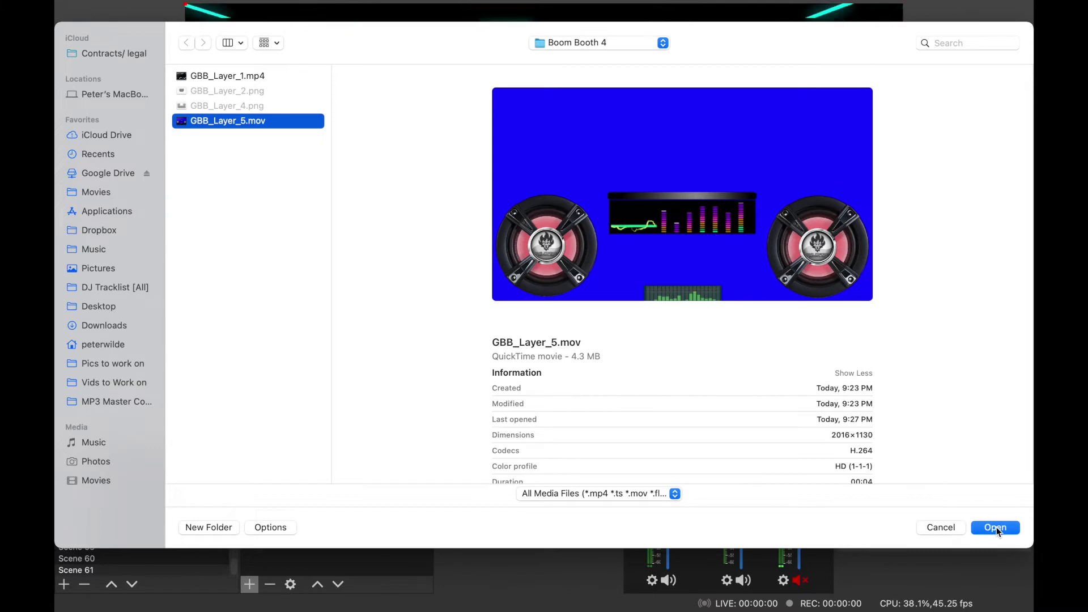
{"action": "left_click", "coordinate": [997, 528]}
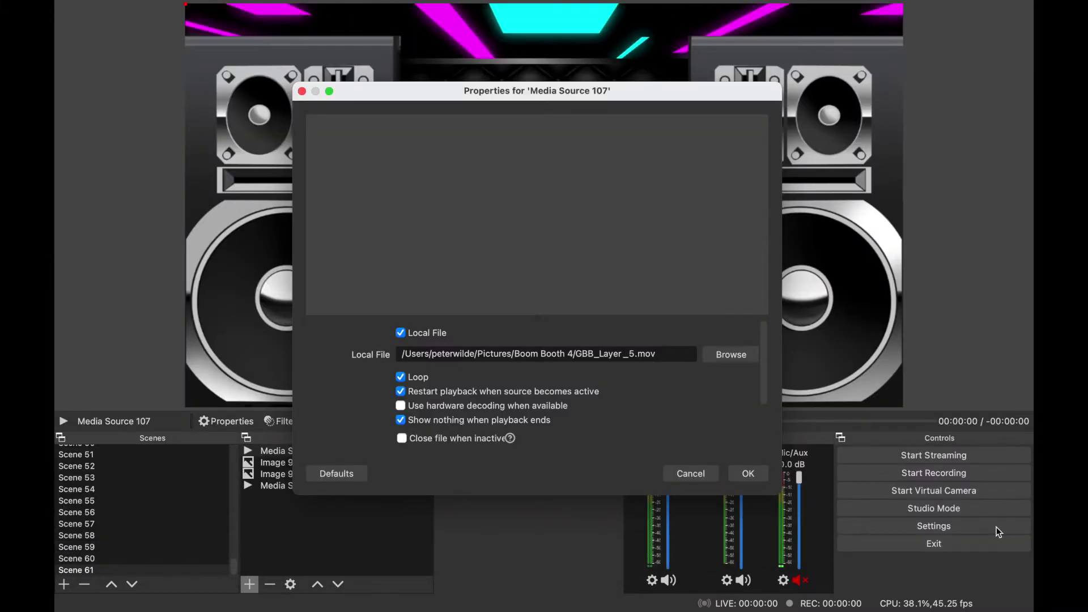
{"action": "left_click", "coordinate": [747, 474]}
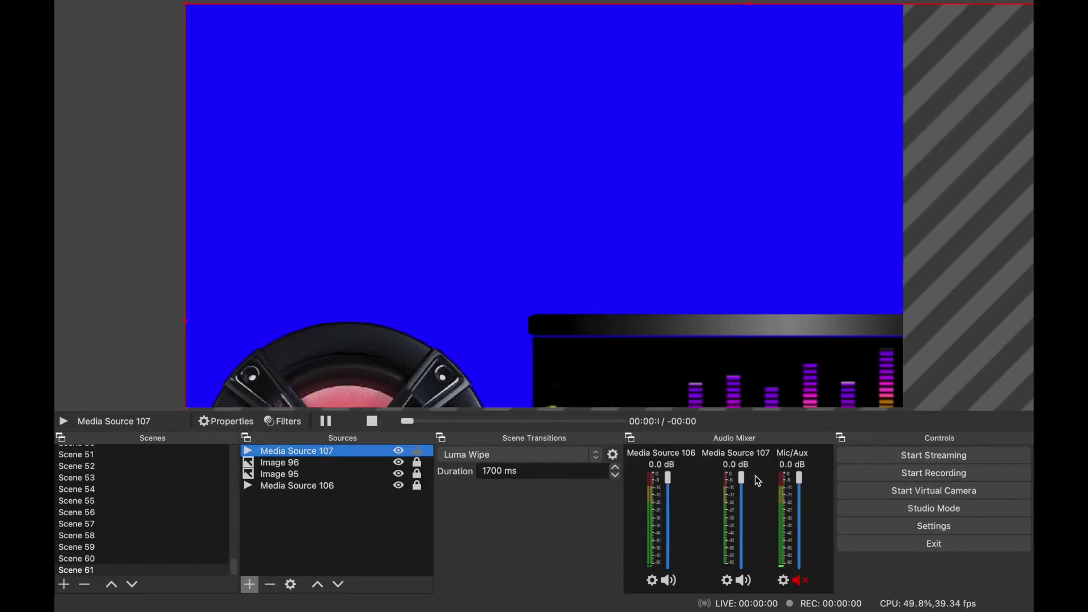
{"action": "right_click", "coordinate": [614, 254]}
{"action": "mouse_move", "coordinate": [671, 270]}
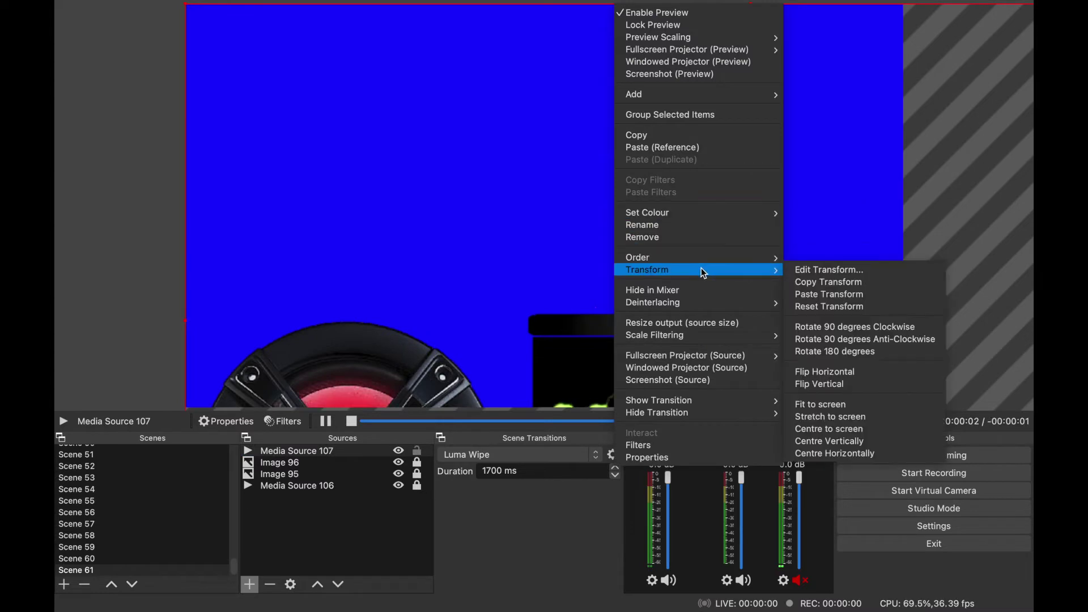
{"action": "left_click", "coordinate": [837, 417]}
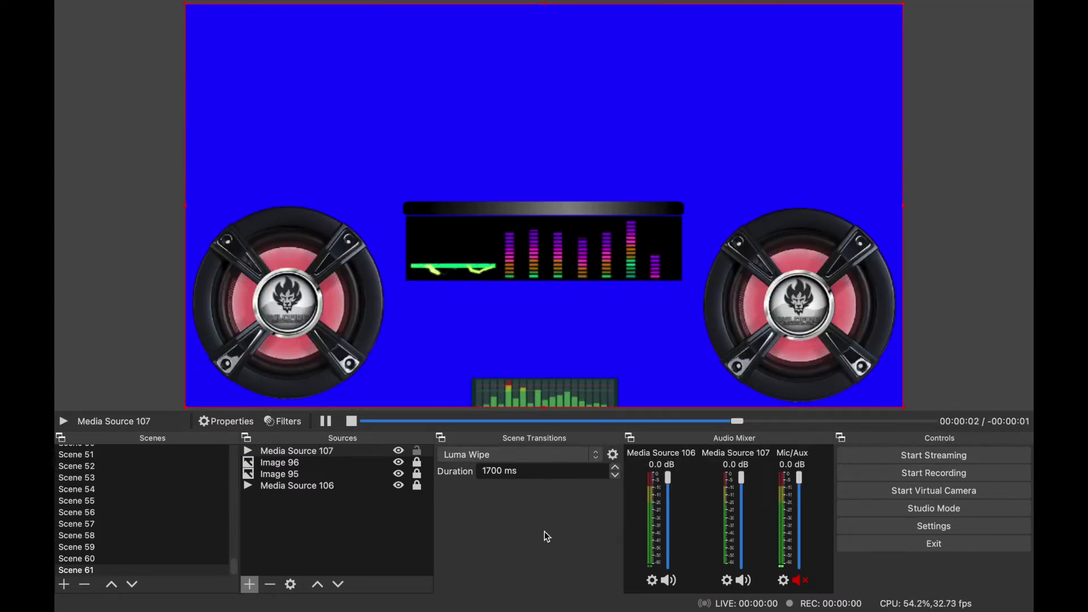
- Give Media Source 107 a Chroma Key filter using a Custom key colour type
{"action": "left_click", "coordinate": [281, 422]}
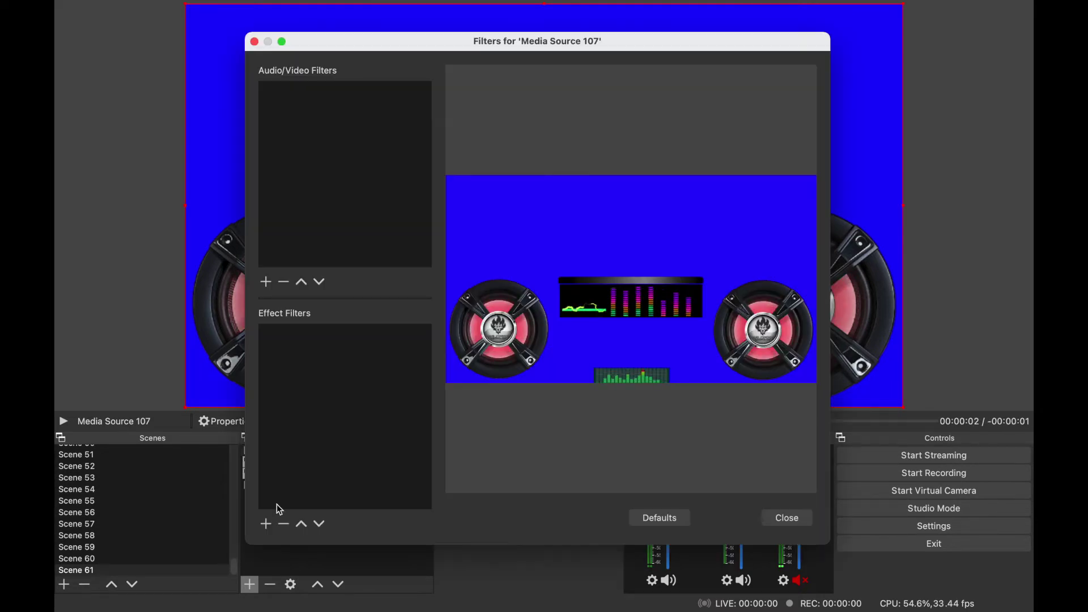
{"action": "left_click", "coordinate": [265, 524]}
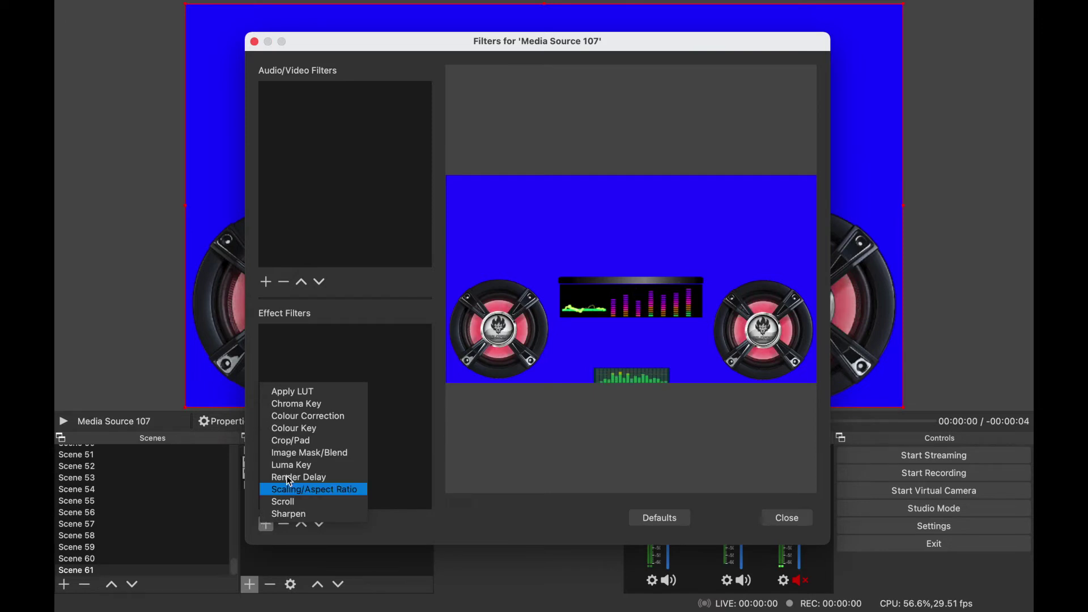
{"action": "left_click", "coordinate": [315, 406]}
{"action": "left_click", "coordinate": [565, 312]}
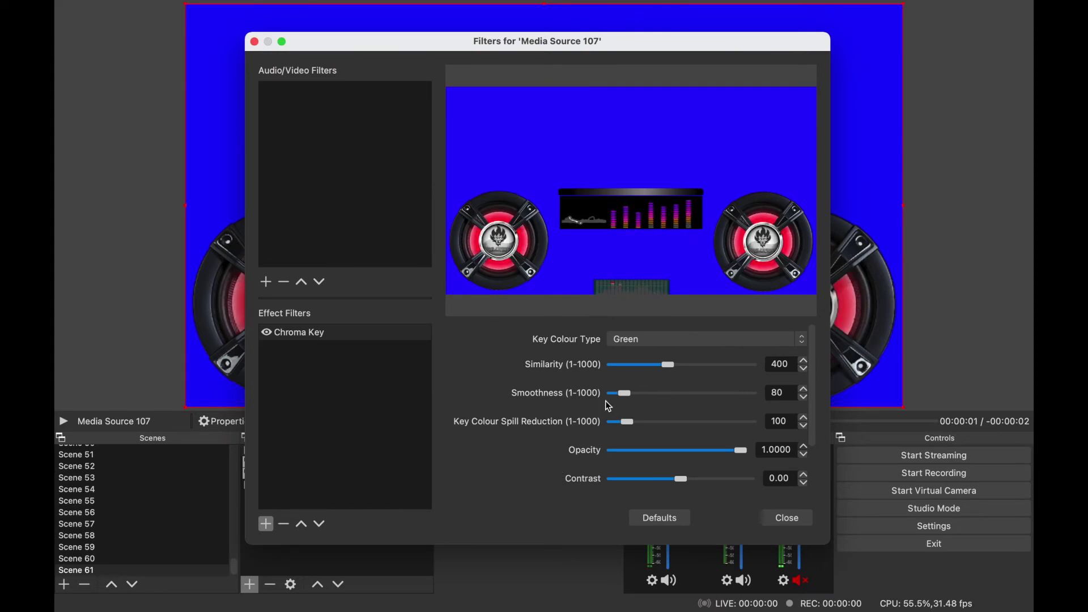
{"action": "left_click", "coordinate": [692, 337]}
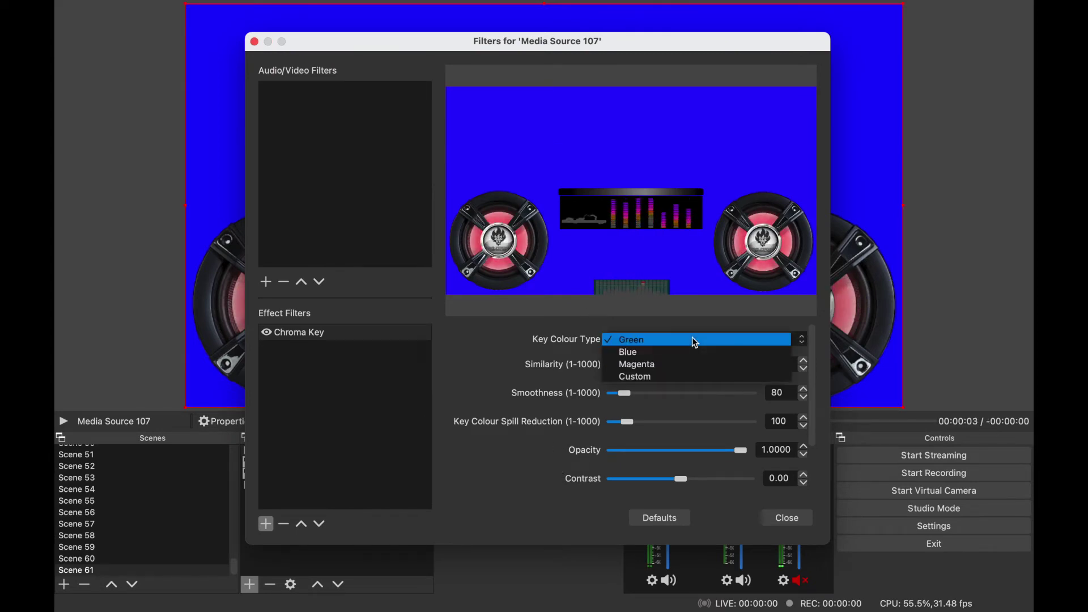
{"action": "left_click", "coordinate": [666, 375]}
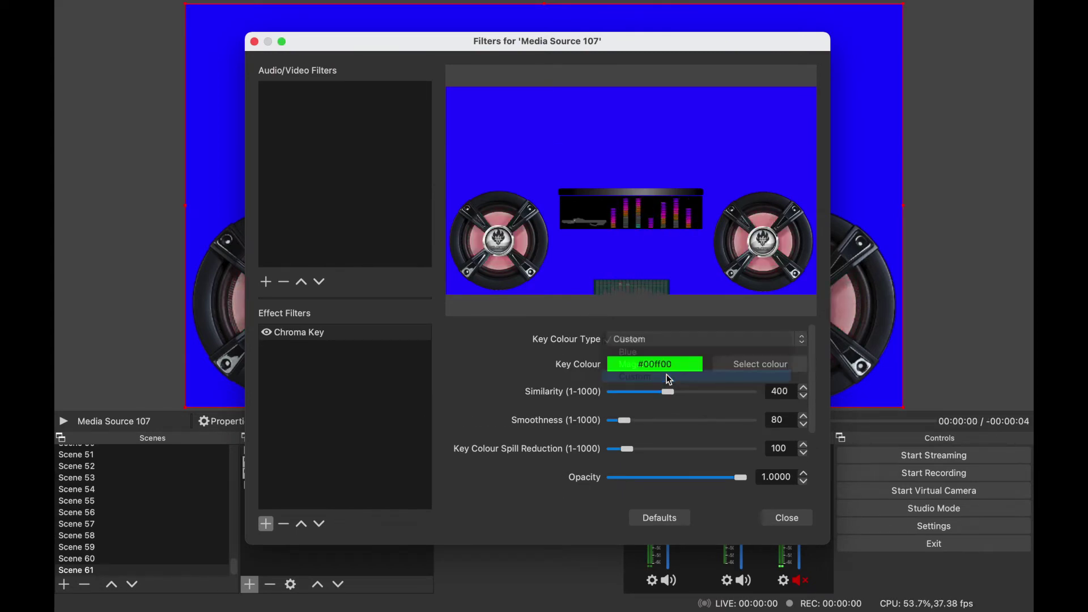
{"action": "left_click", "coordinate": [764, 370]}
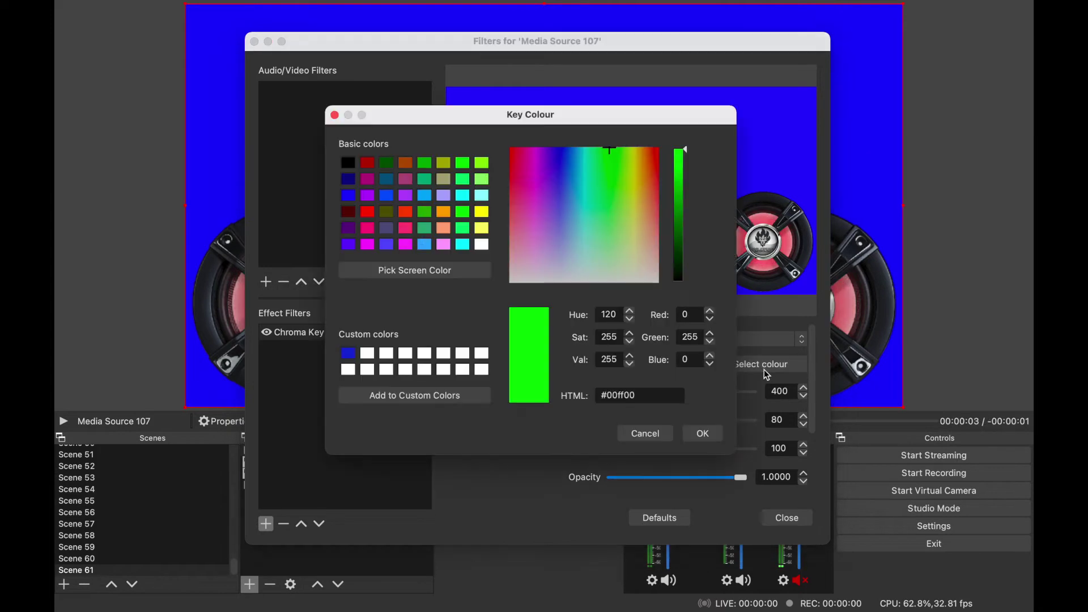
- Pick the video's blue background, #1527d9, from the preview as the key colour
{"action": "left_click", "coordinate": [424, 268]}
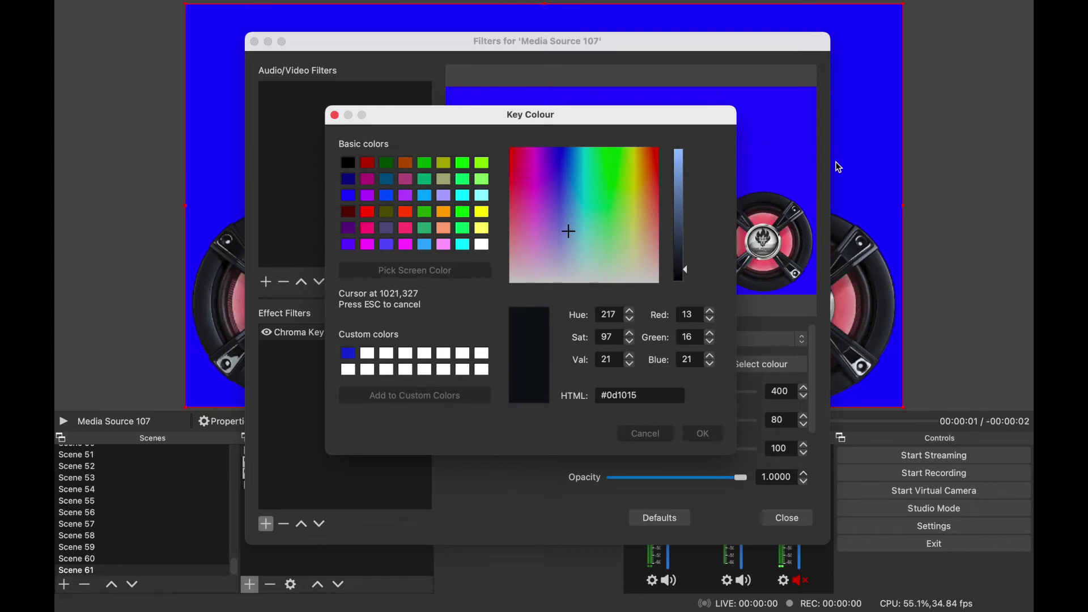
{"action": "left_click", "coordinate": [348, 352]}
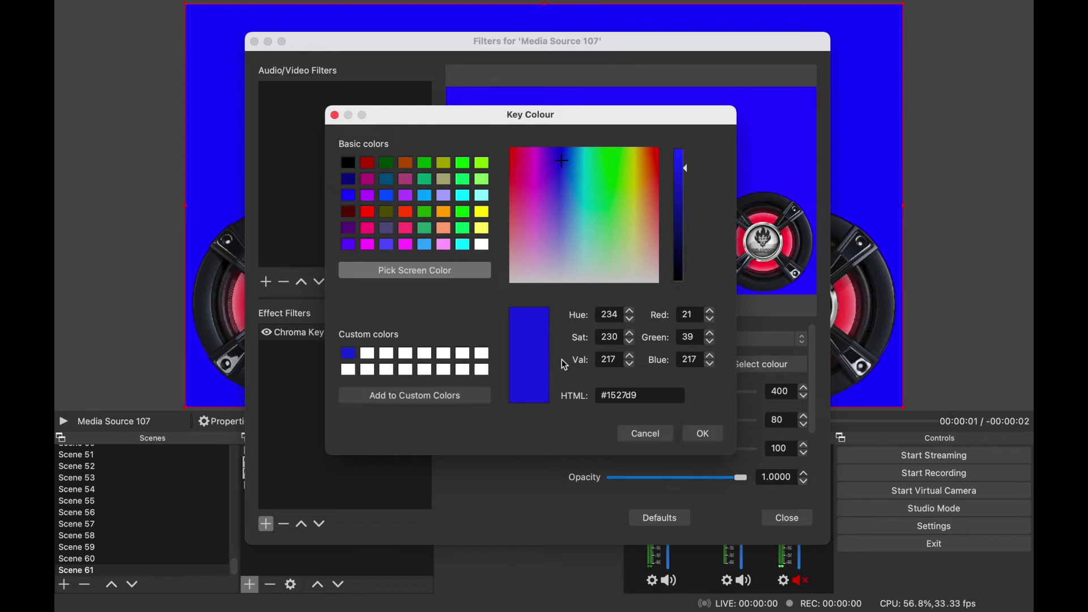
{"action": "left_click", "coordinate": [712, 437]}
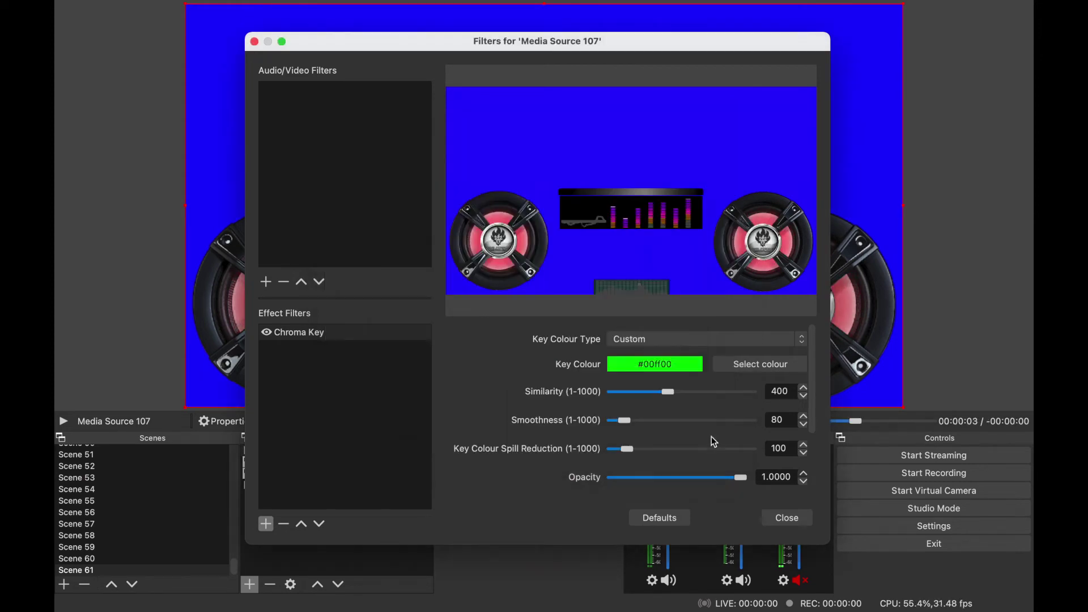
- Lower the chroma key similarity to 145 so the blue is keyed out, then close the filters window
{"action": "left_click_drag", "start_coordinate": [667, 392], "coordinate": [645, 396]}
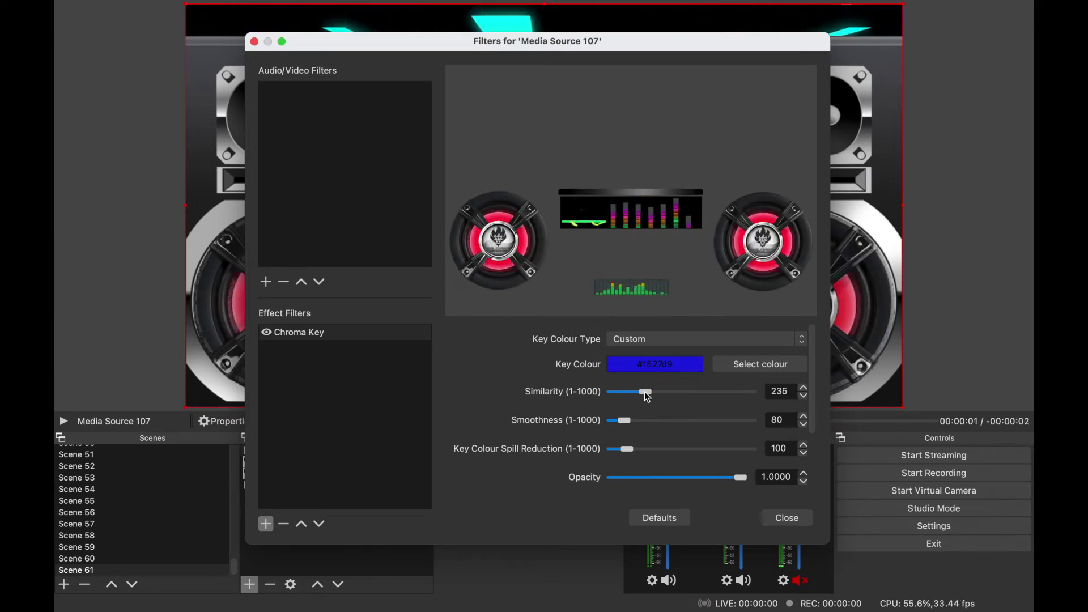
{"action": "left_click_drag", "start_coordinate": [645, 392], "coordinate": [635, 397]}
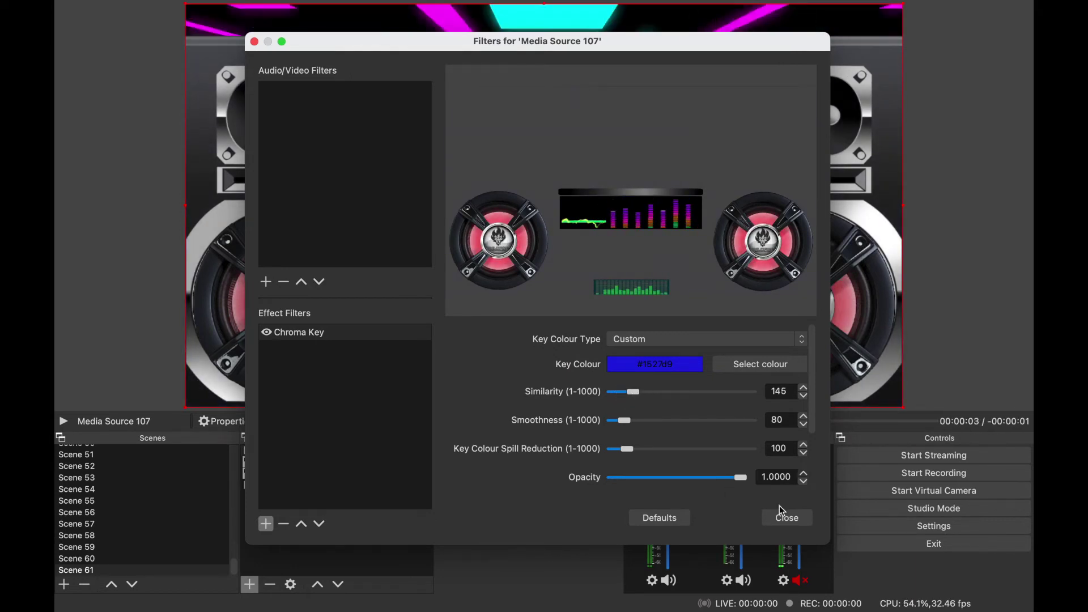
{"action": "left_click", "coordinate": [787, 522]}
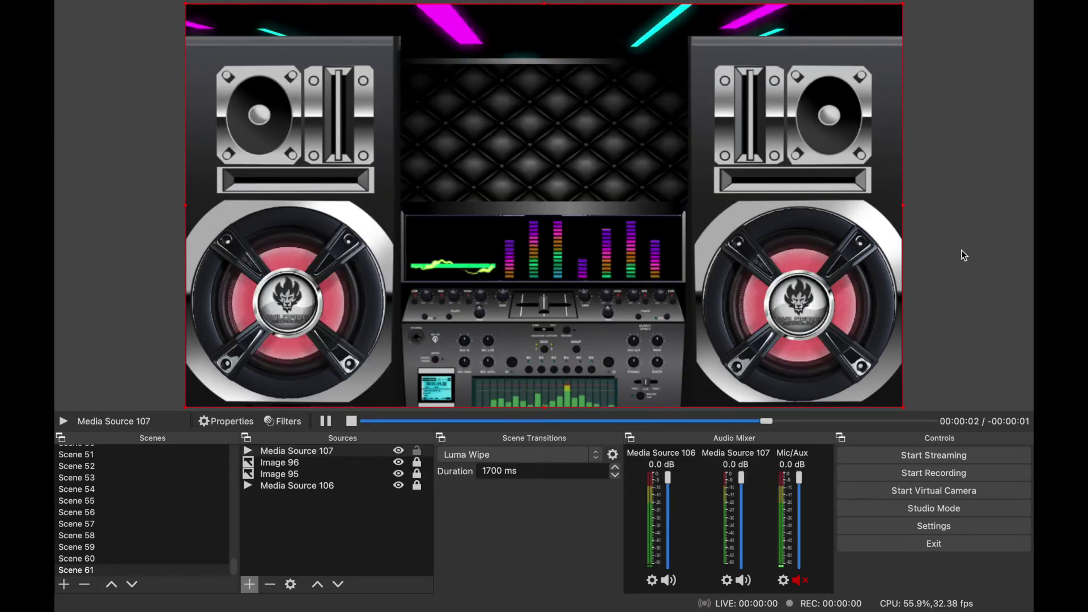
- Nudge the Media Source 106 neon background up in the preview and lock its layer
{"action": "left_click", "coordinate": [414, 452]}
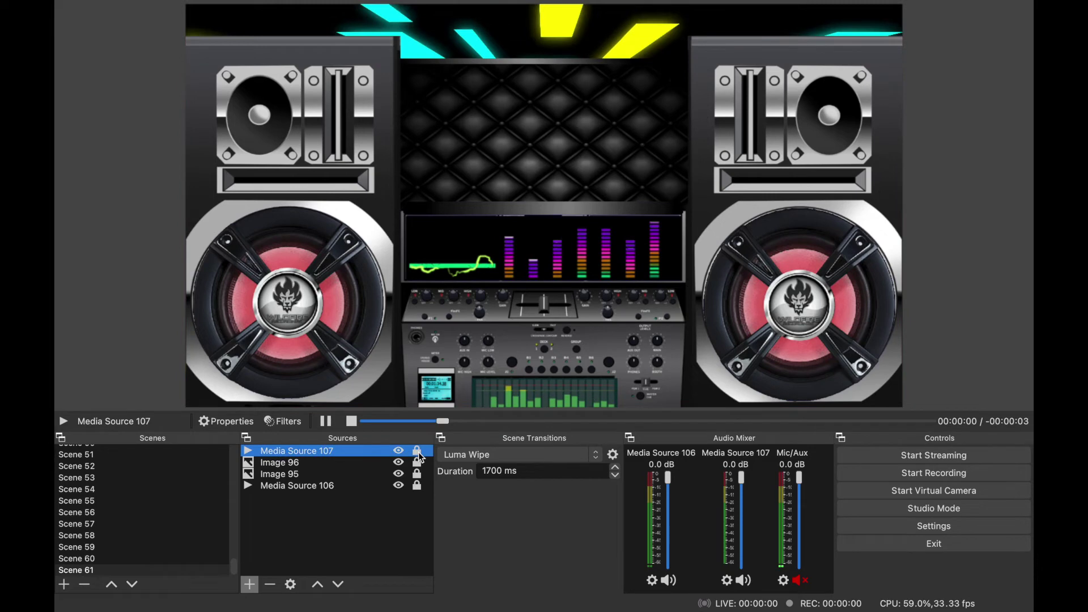
{"action": "left_click", "coordinate": [398, 485]}
{"action": "left_click", "coordinate": [416, 485]}
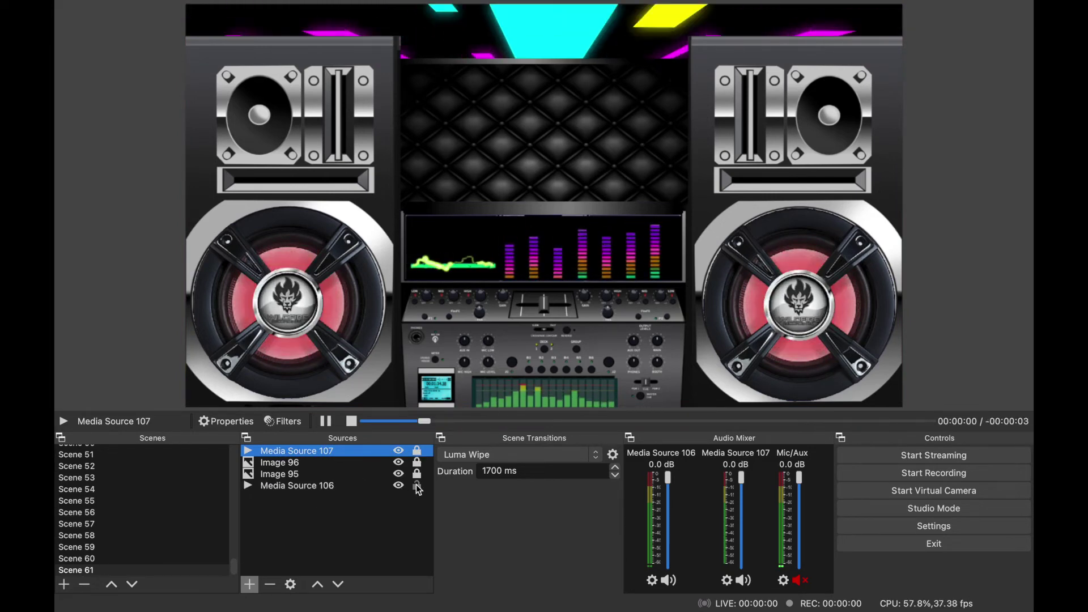
{"action": "left_click", "coordinate": [308, 484]}
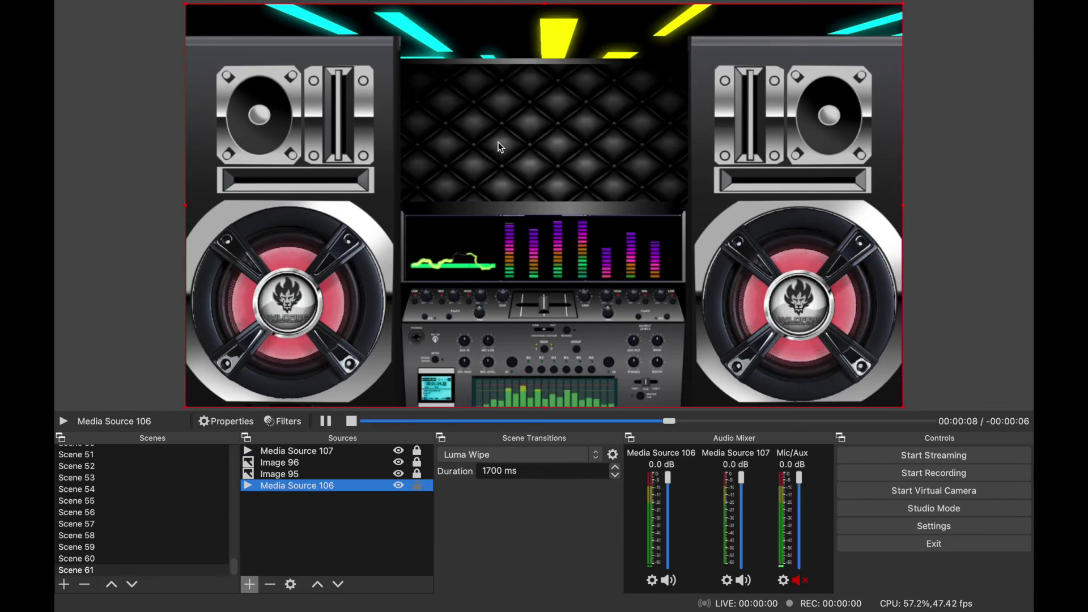
{"action": "left_click_drag", "start_coordinate": [499, 147], "coordinate": [550, 99]}
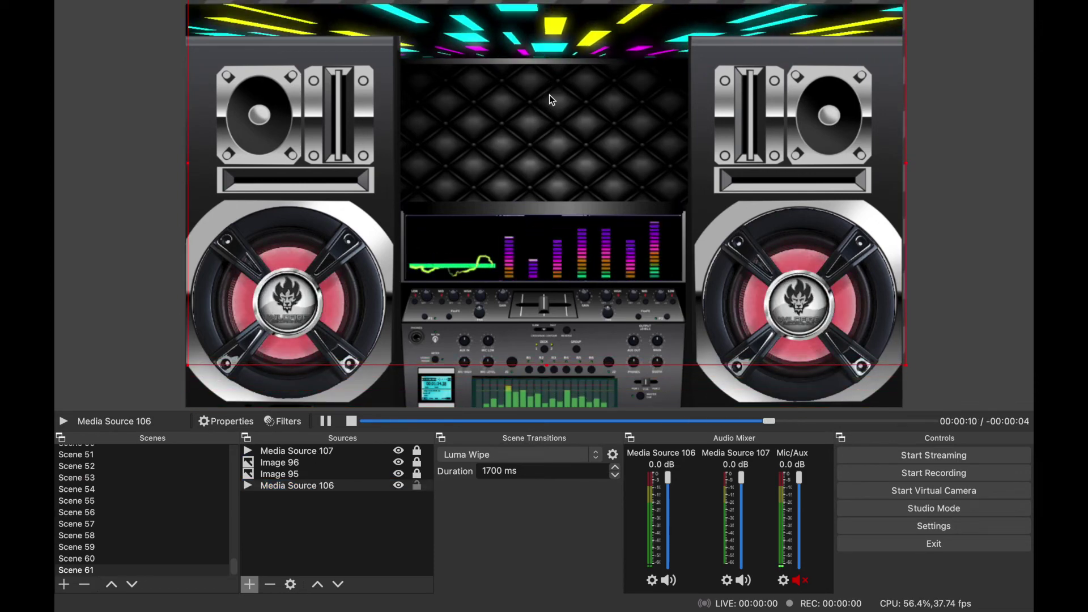
{"action": "left_click", "coordinate": [1018, 201]}
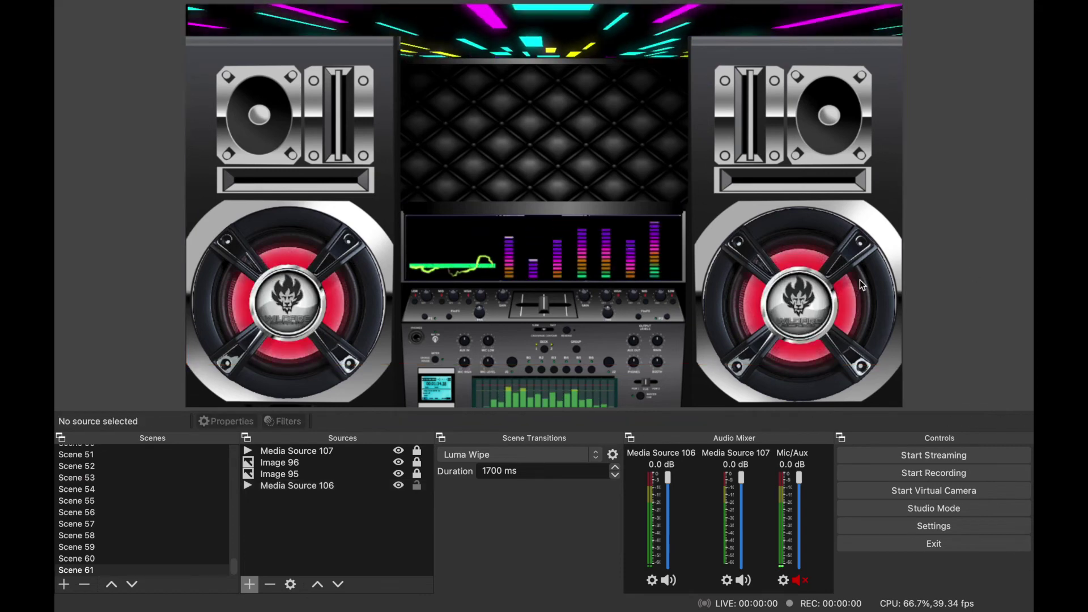
{"action": "left_click", "coordinate": [417, 486]}
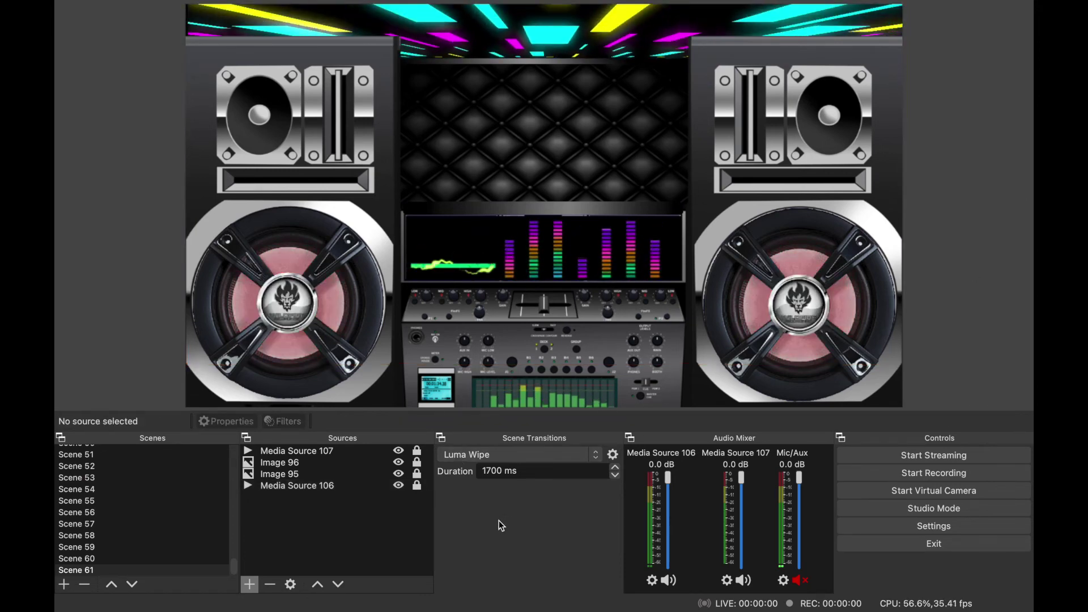